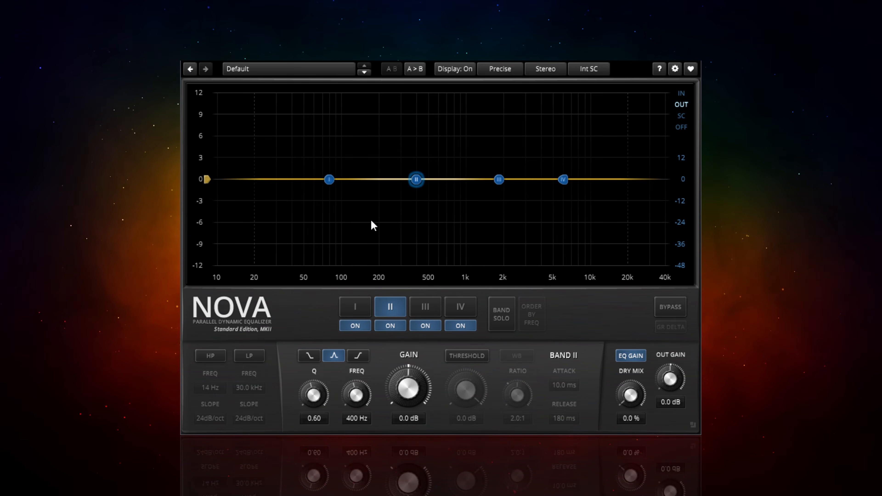
- Go through the settings of bands I, II and III, ending with band II selected
click(329, 180)
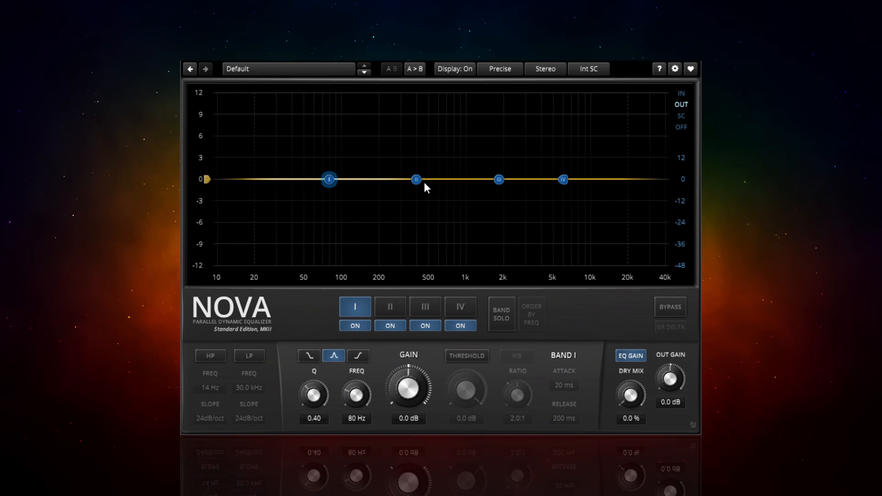
click(416, 180)
click(499, 179)
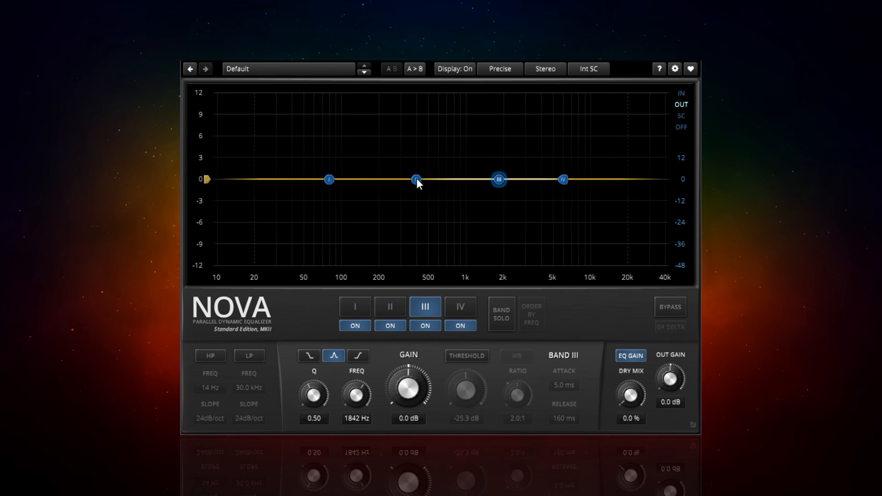
click(416, 179)
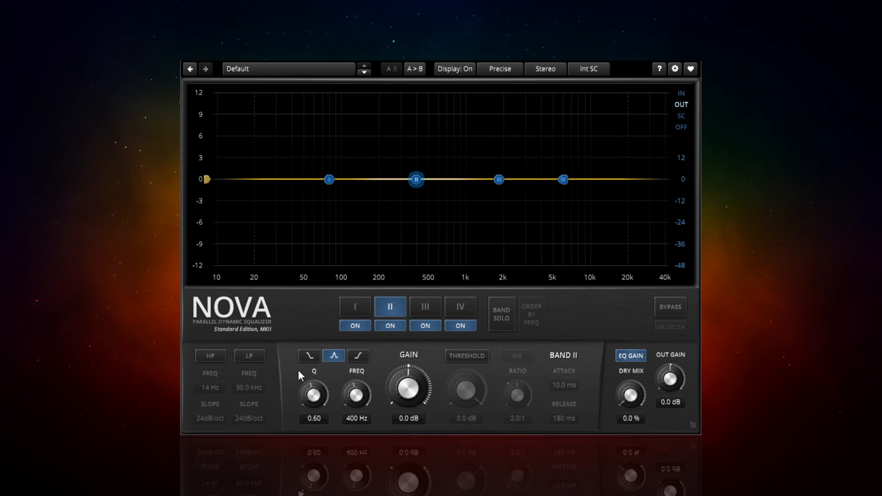
- Set band II to about −4.2 dB, 365 Hz and Q 0.62, trying the low-shelf and high-shelf shapes before choosing bell
drag(401, 389, 401, 409)
drag(323, 403, 362, 385)
click(308, 355)
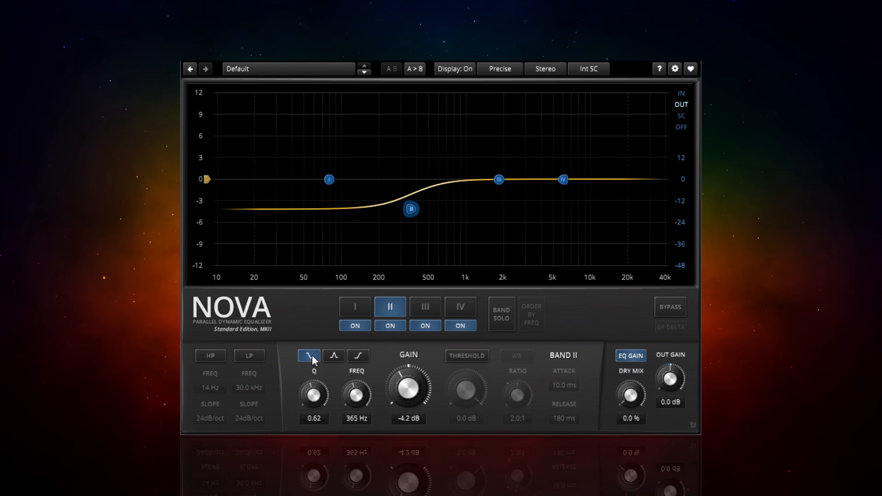
click(336, 356)
click(359, 355)
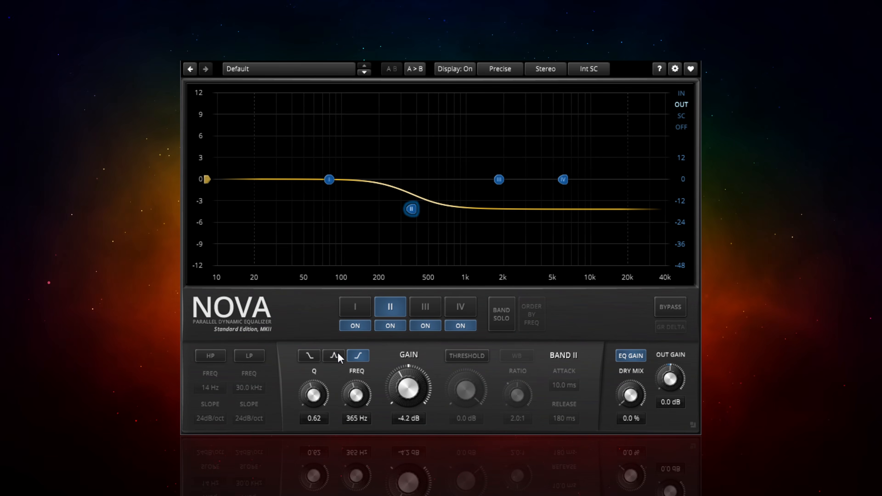
click(334, 355)
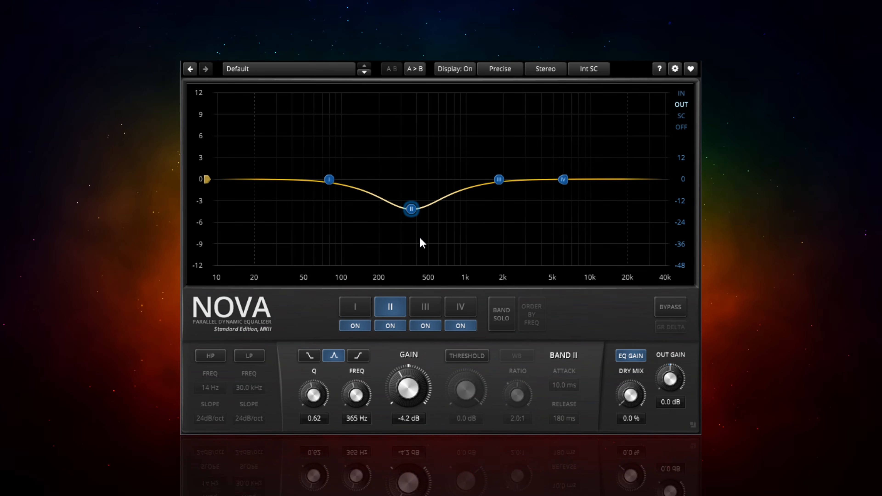
- Adjust band II on the curve to a Q of 0.94, about 433 Hz and −0.3 dB gain
mouse_move(414, 211)
mouse_down()
mouse_move(401, 188)
mouse_move(427, 150)
mouse_move(442, 205)
mouse_move(411, 206)
mouse_move(432, 205)
mouse_move(424, 208)
mouse_up()
scroll(425, 211, up, 8)
scroll(425, 210, down, 4)
scroll(426, 211, down, 4)
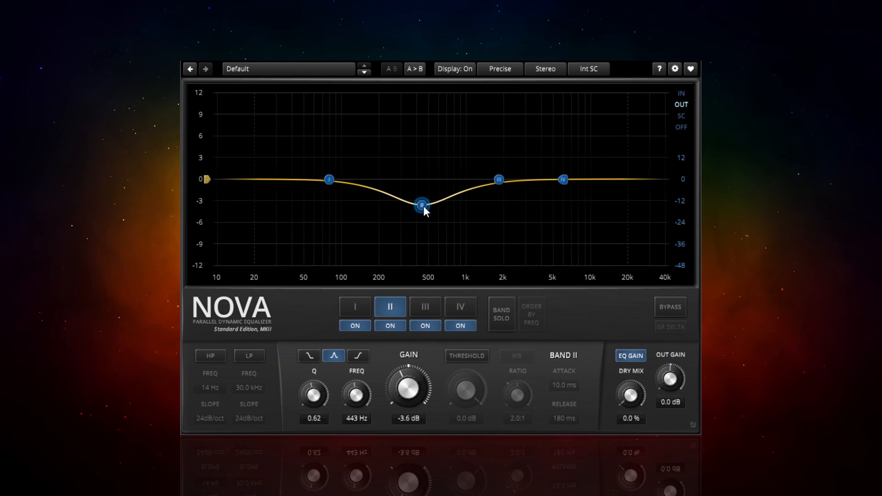
scroll(426, 211, up, 2)
right_click(423, 205)
right_click(423, 205)
right_click(423, 206)
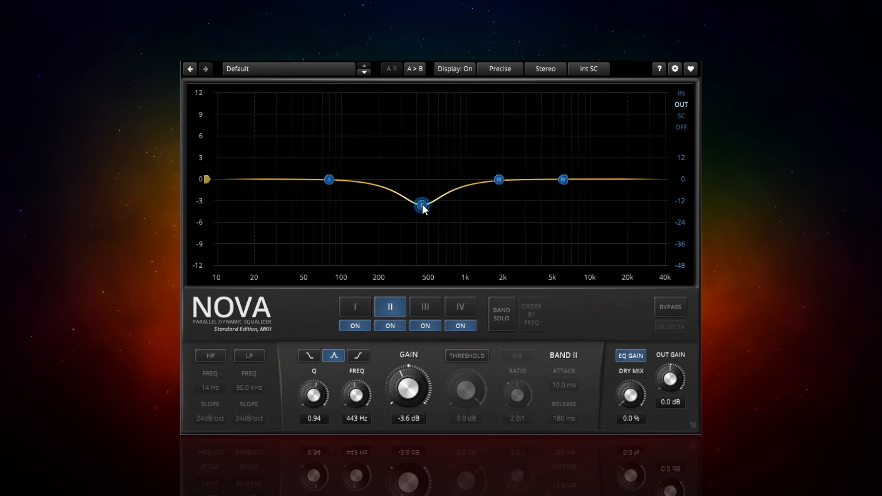
drag(423, 205, 421, 182)
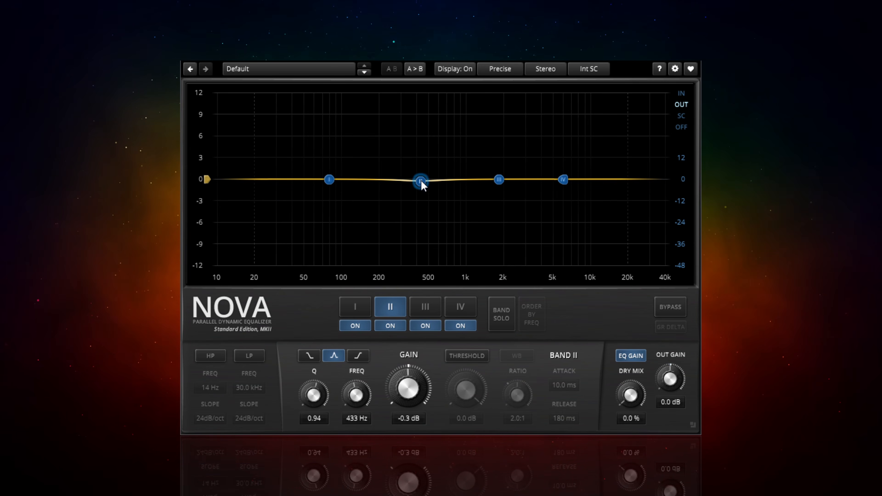
- Try the high-pass and low-pass filters, switching each one on and back off
click(213, 357)
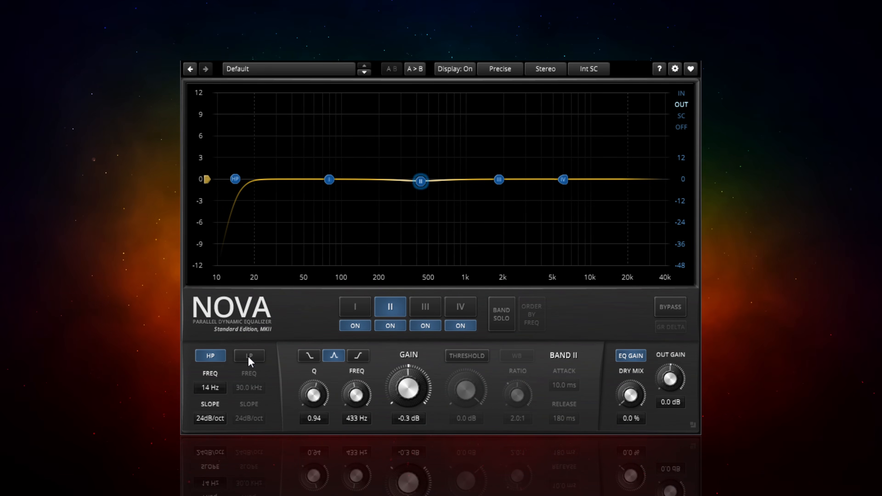
click(248, 356)
click(248, 356)
click(215, 355)
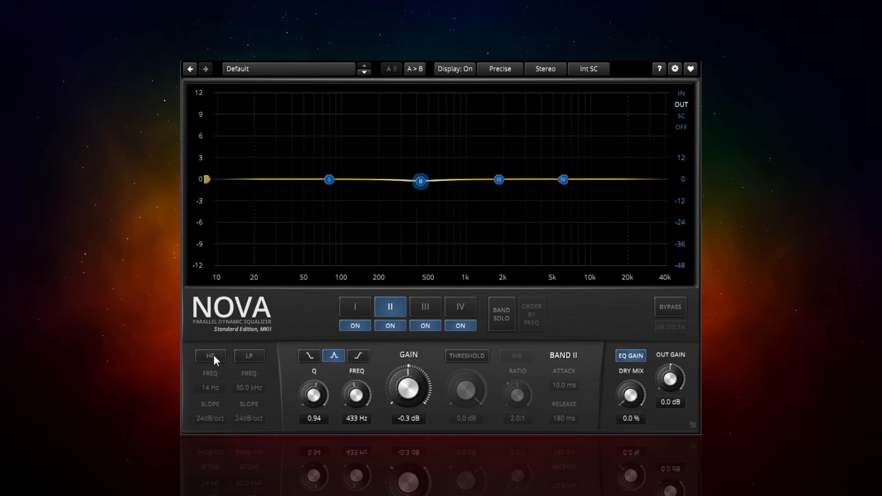
- Boost band II to about 3.4 dB at 400 Hz and enable its threshold at about −19.8 dB
click(465, 218)
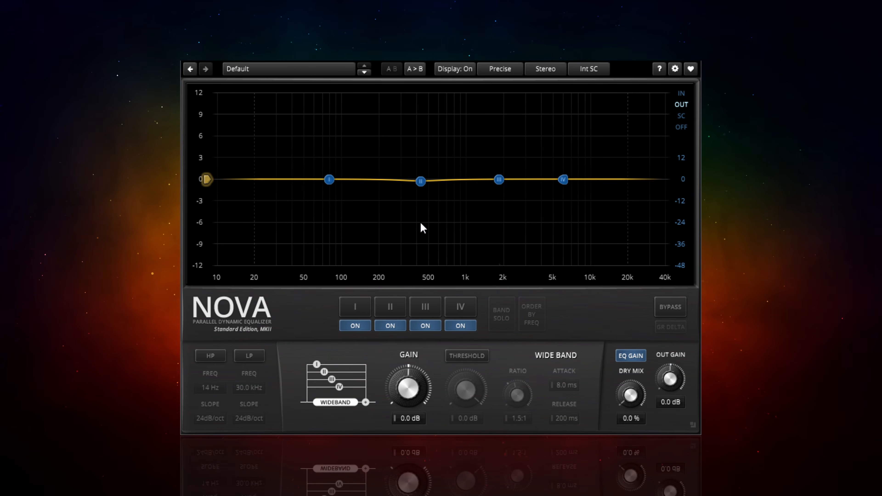
drag(421, 182, 417, 154)
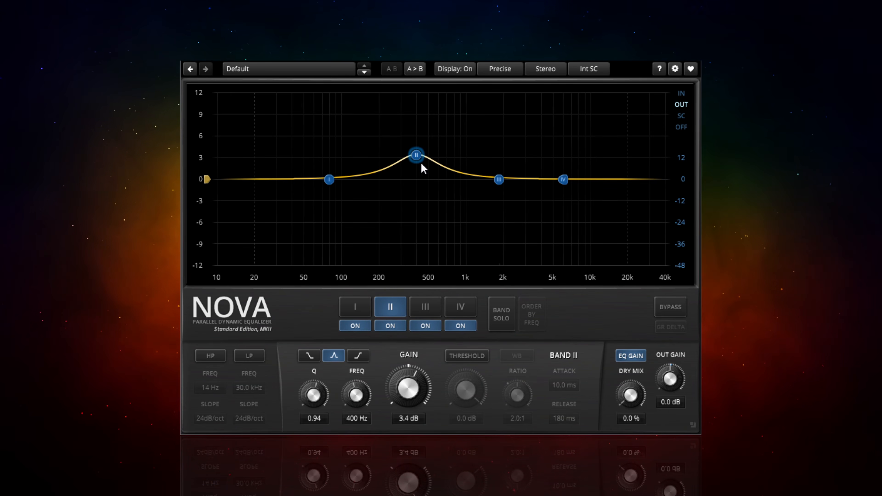
click(466, 356)
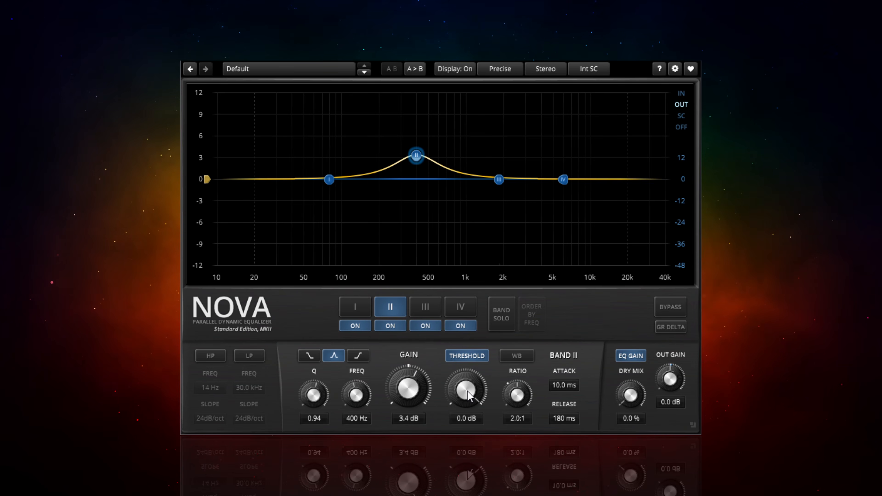
drag(467, 394, 467, 425)
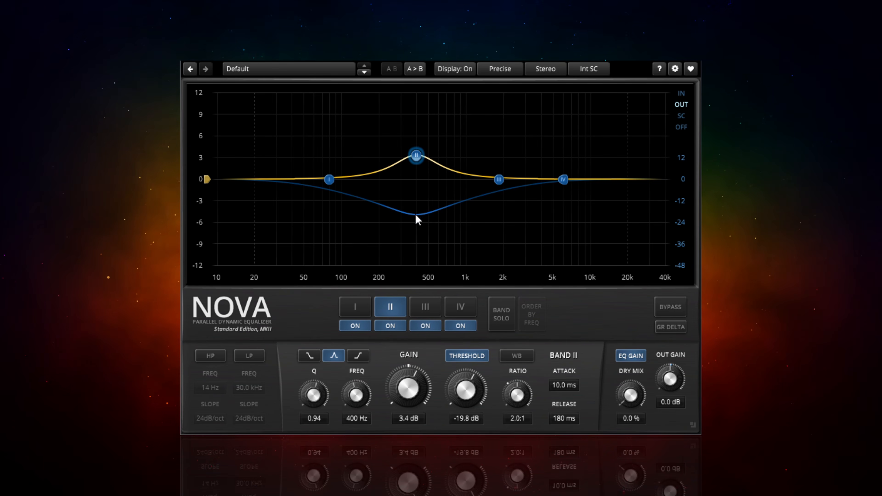
- Narrow band II to a Q of 2.85 and set its gain to 0 dB at about 382 Hz
drag(312, 403, 312, 365)
drag(416, 160, 413, 179)
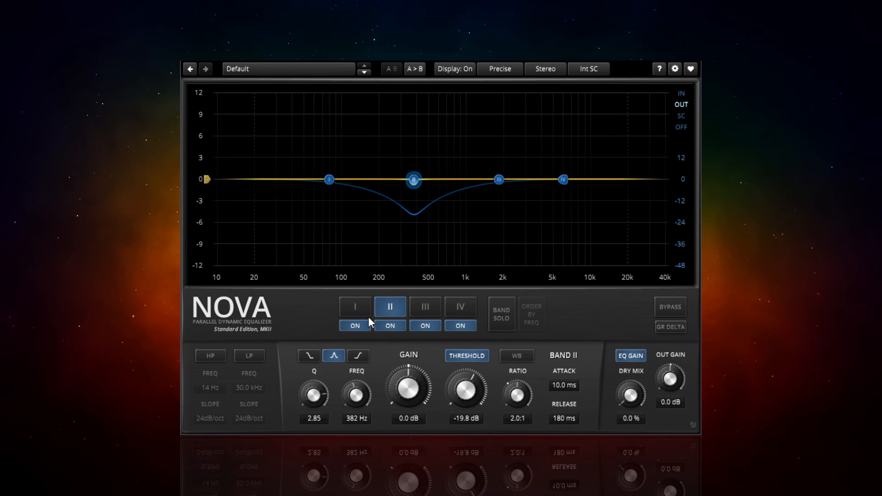
- Disable bands I, II and III
click(356, 327)
click(389, 326)
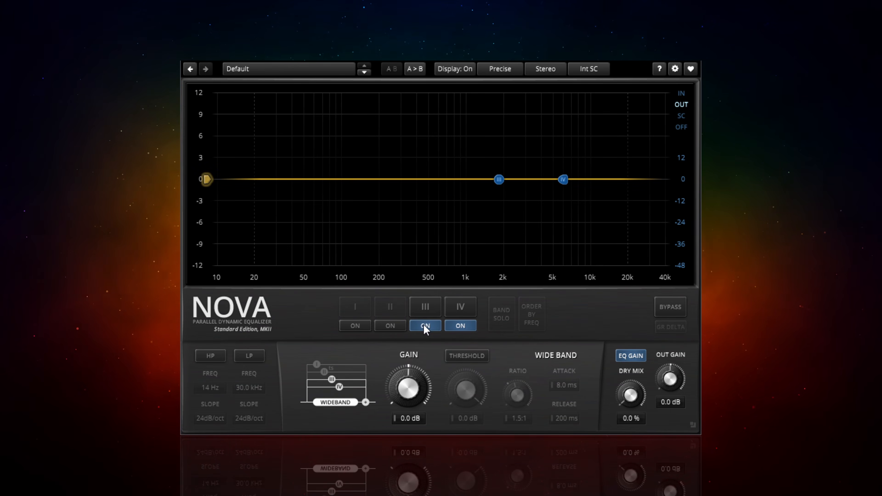
click(424, 325)
- Cut bell band IV to about −2.5 dB at 5.2 kHz, enable its threshold, and bring the gain back to the zero line
drag(563, 180, 555, 197)
click(335, 355)
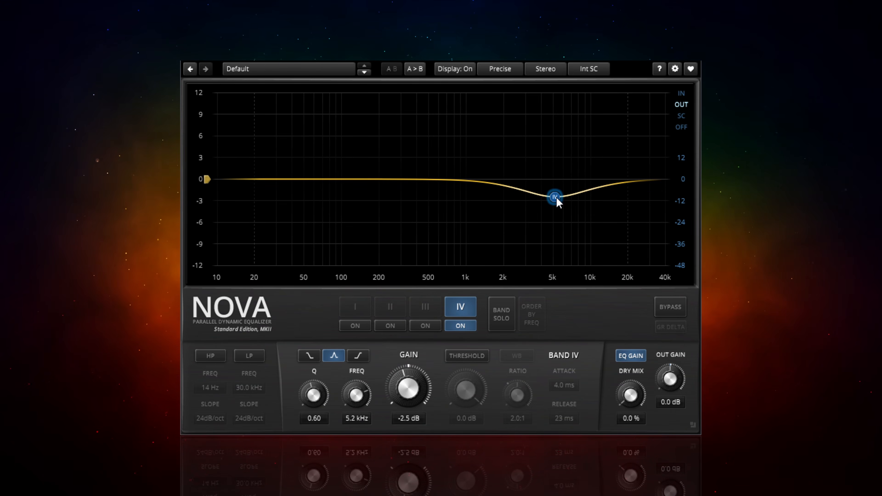
click(469, 357)
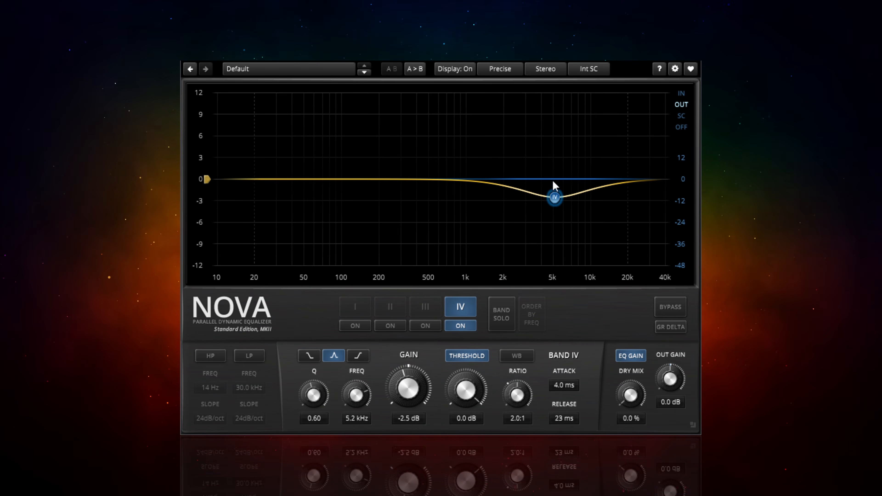
drag(556, 196, 555, 178)
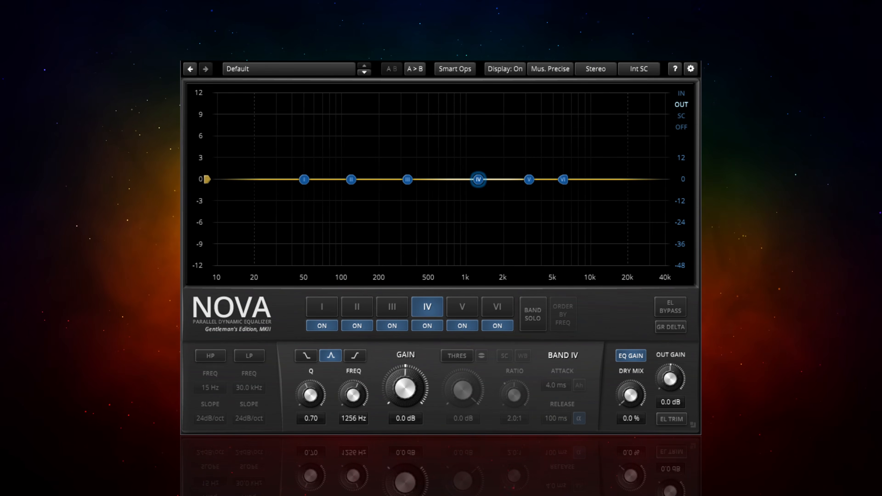
- In the Gentleman's Edition of Nova, nudge bands II and IV slightly upward and raise band III to about 2.4 dB at 336 Hz
mouse_move(351, 179)
mouse_down()
mouse_move(354, 193)
mouse_move(354, 181)
mouse_up()
drag(478, 180, 530, 182)
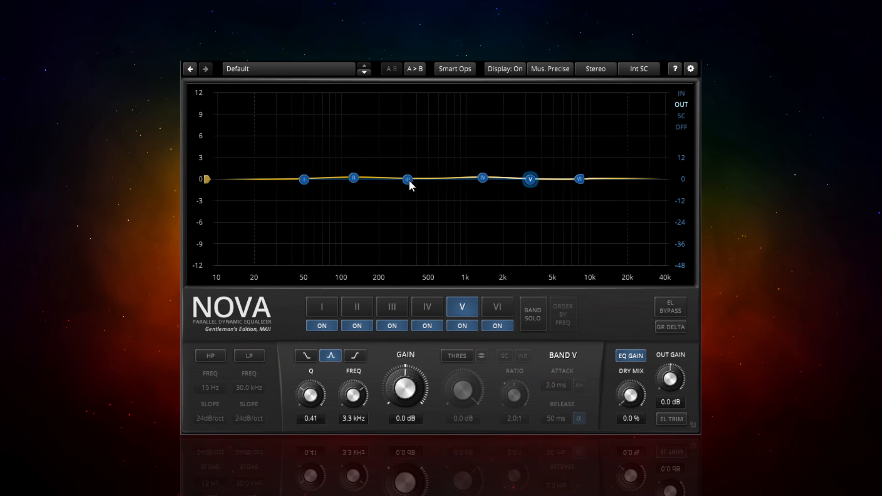
drag(411, 181, 407, 164)
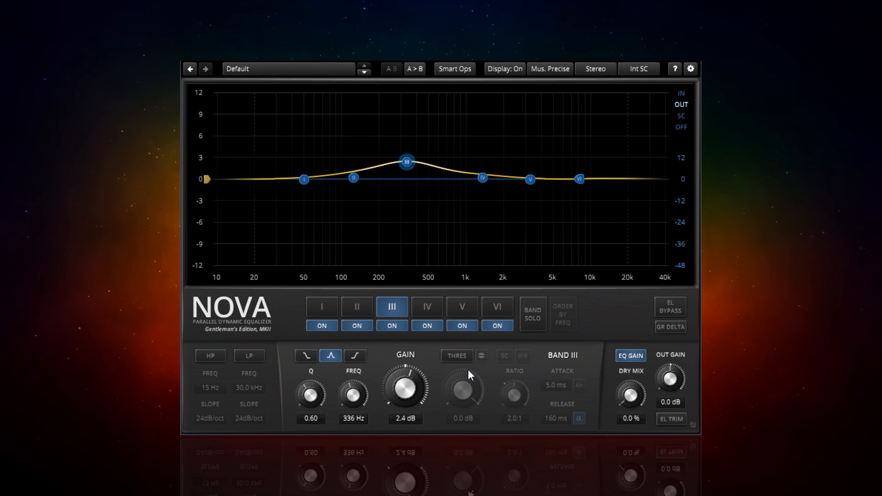
- Enable band III's threshold at about −19.6 dB and lower the band to about −2.2 dB at 352 Hz
click(456, 357)
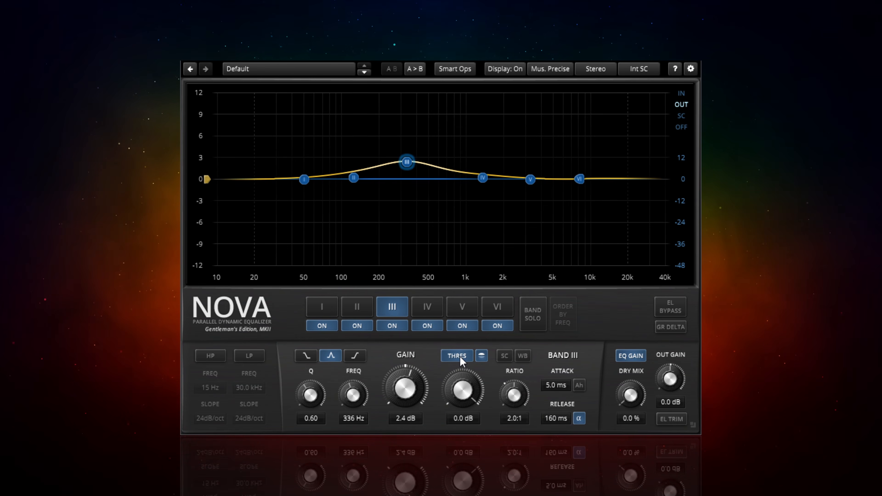
drag(406, 167, 409, 197)
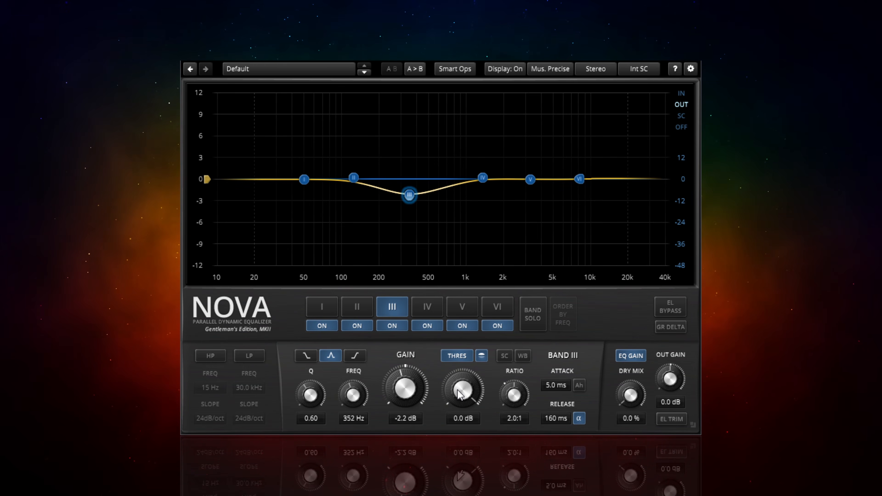
drag(461, 393, 462, 421)
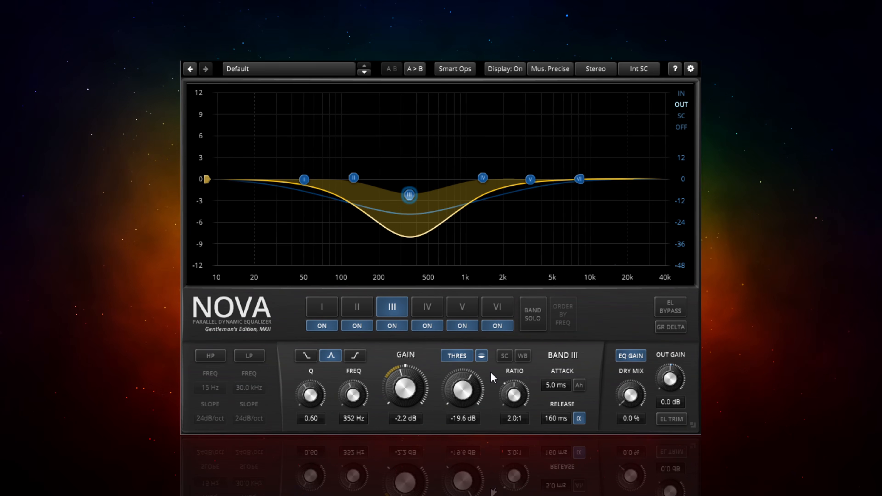
- Start playback and raise band III's threshold to about −7.4 dB
key(space)
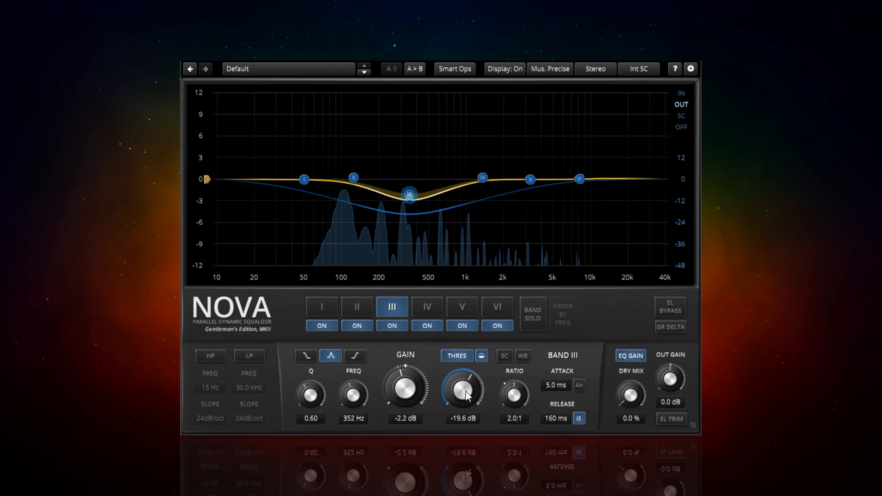
mouse_move(464, 391)
mouse_down()
mouse_move(465, 349)
mouse_move(475, 397)
mouse_up()
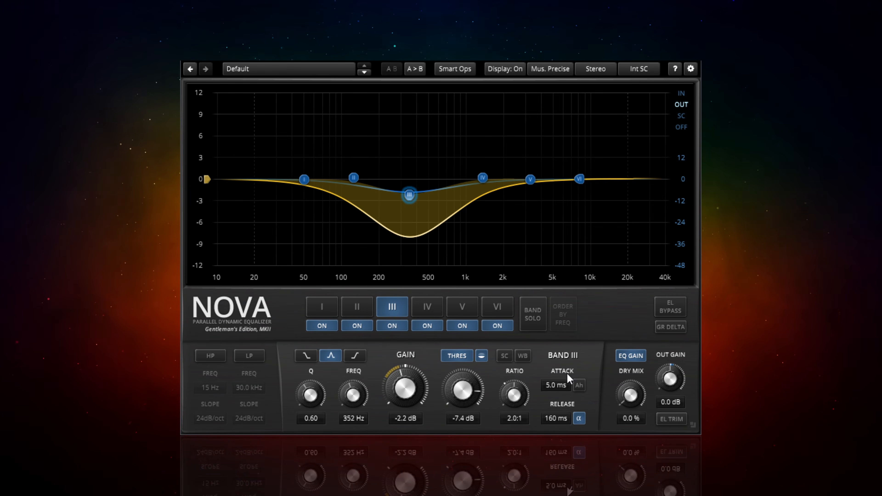
- Try band III's Ah attack option, switching it on and back off
click(578, 386)
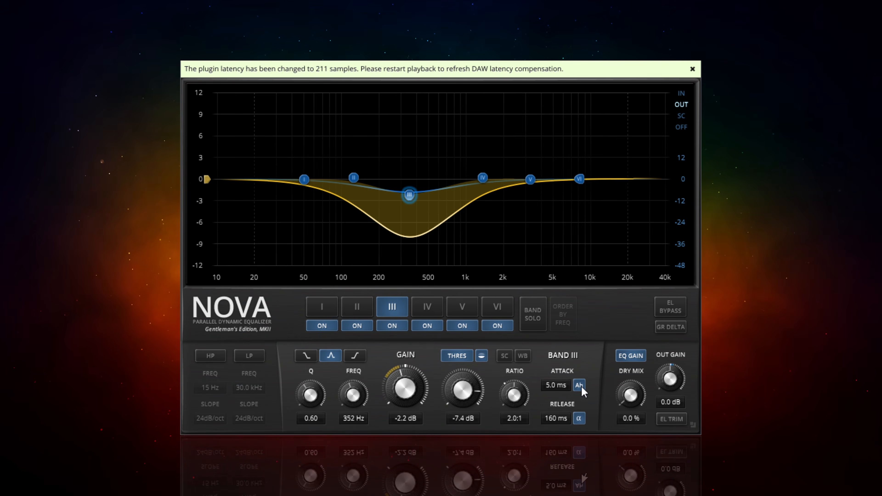
click(578, 385)
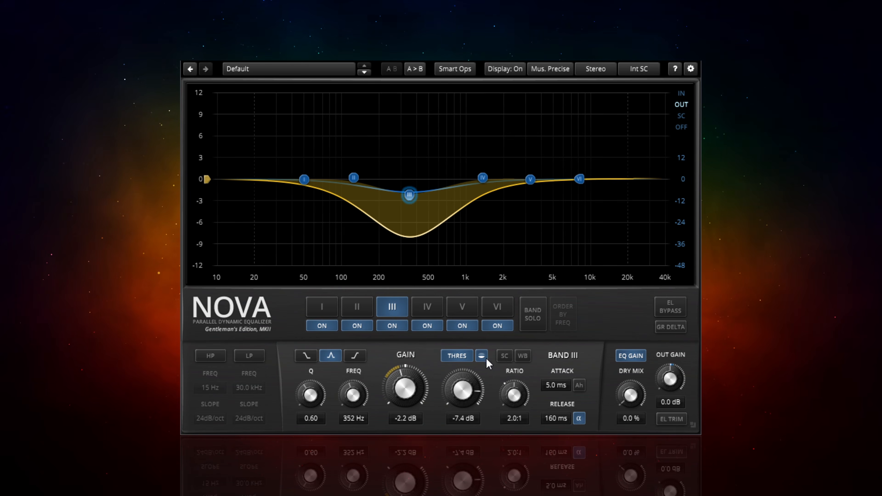
- Toggle band III's SC option on and off repeatedly to compare the controls, leaving it enabled
click(504, 355)
click(504, 356)
click(504, 355)
click(504, 356)
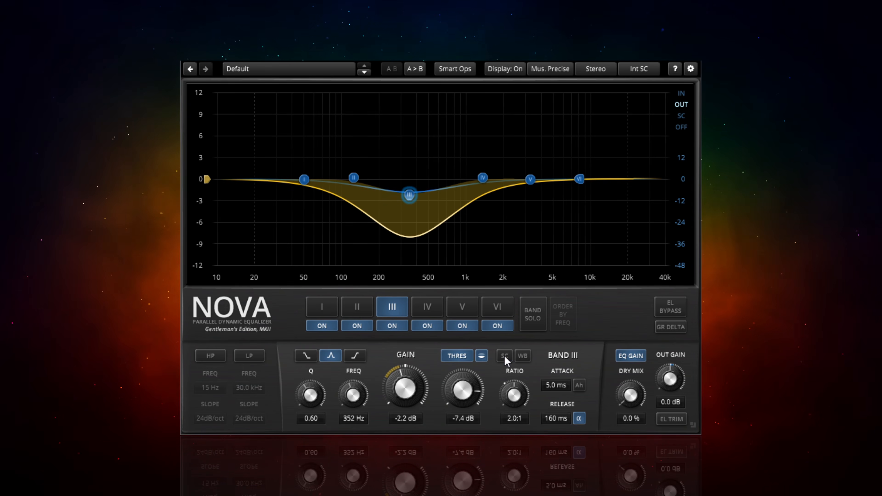
click(505, 355)
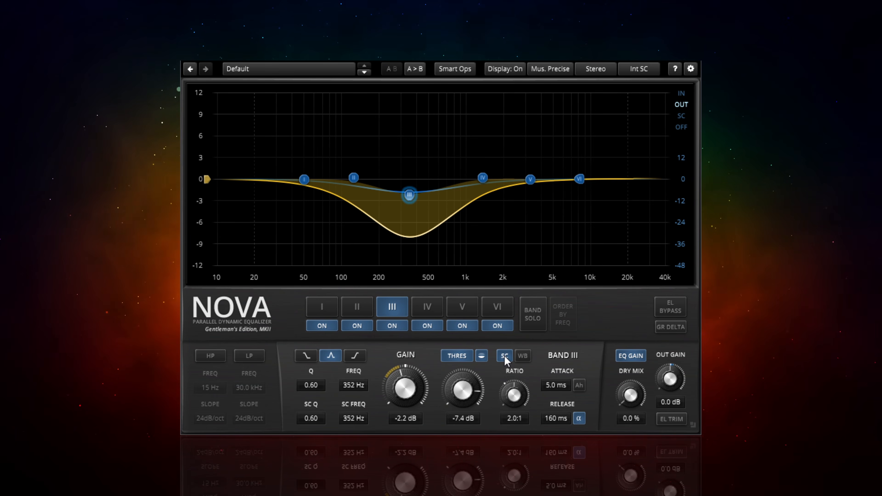
click(504, 356)
click(505, 356)
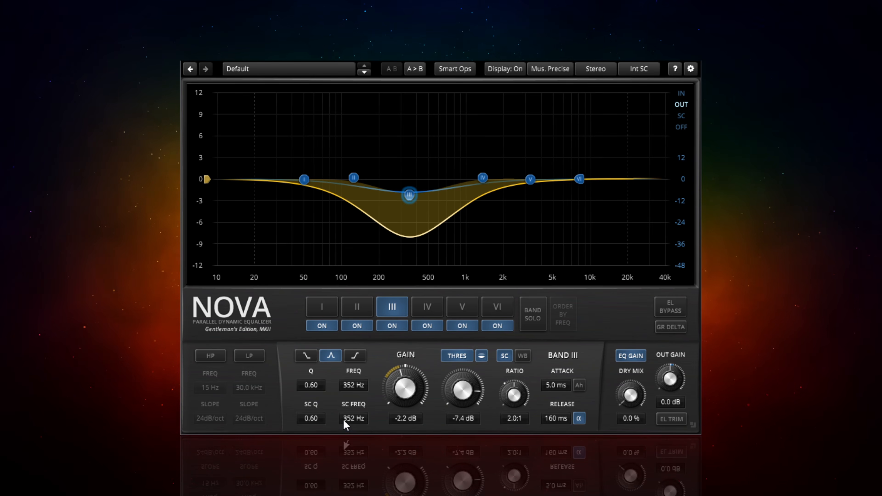
- Set band III's sidechain frequency to about 618 Hz, its own frequency to 326 Hz and its sidechain Q to 5.45
drag(352, 422, 352, 405)
drag(353, 418, 354, 421)
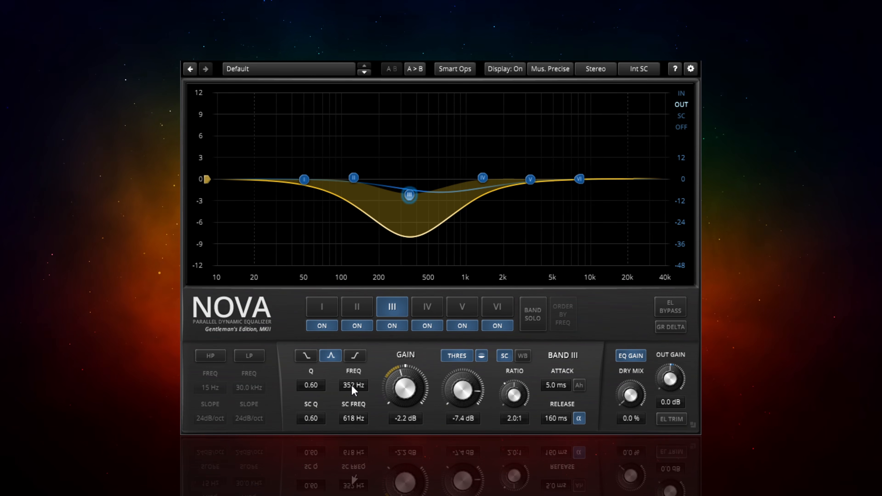
drag(351, 386, 351, 391)
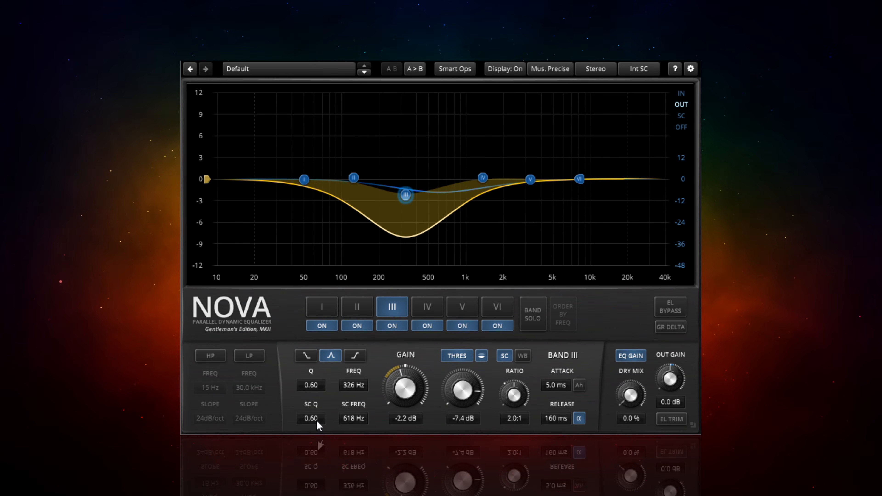
drag(311, 423, 311, 399)
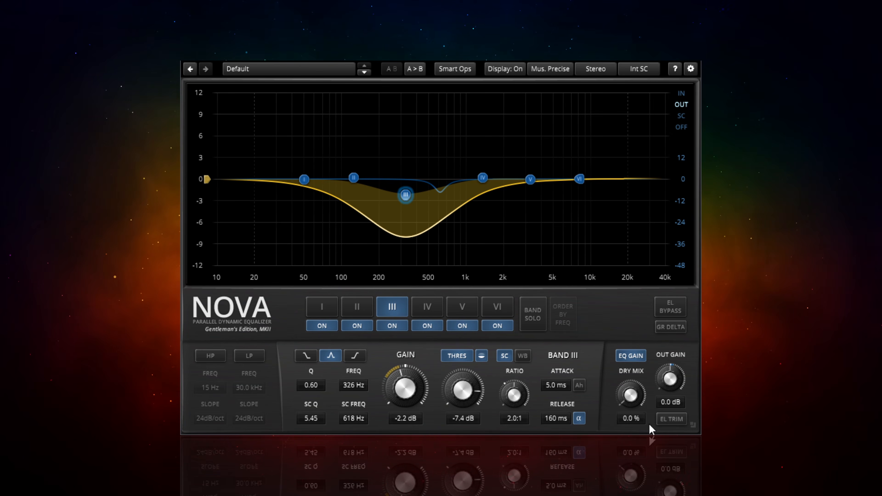
- Apply EL Trim to loudness-match the output, setting the out gain to 1.9 dB
click(672, 422)
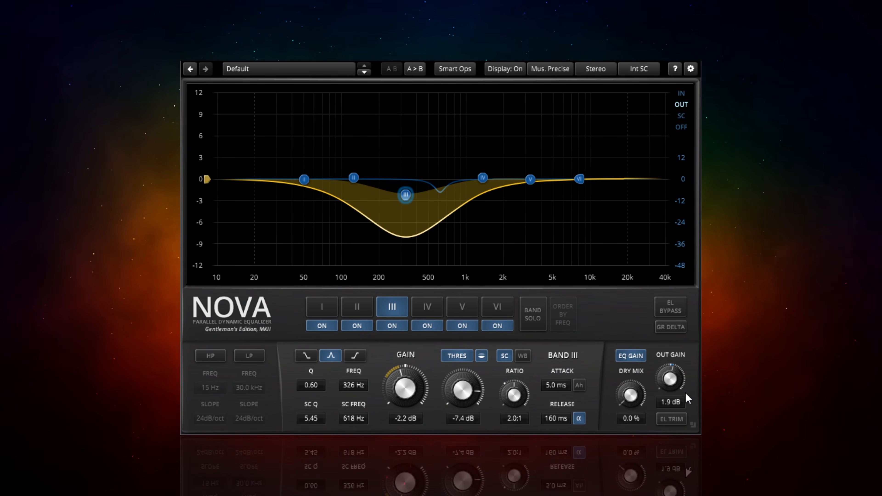
click(672, 419)
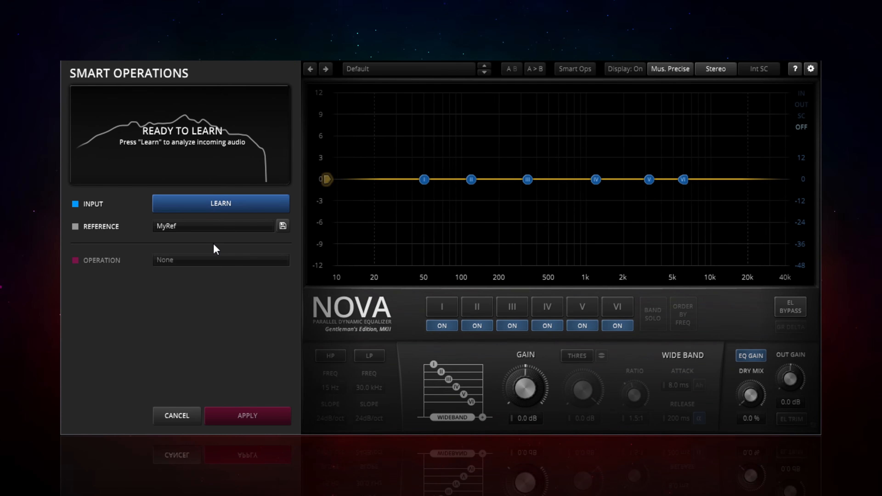
- Learn the input spectrum in Smart Operations and apply the Static Match operation against the MyRef reference as a preview
click(218, 204)
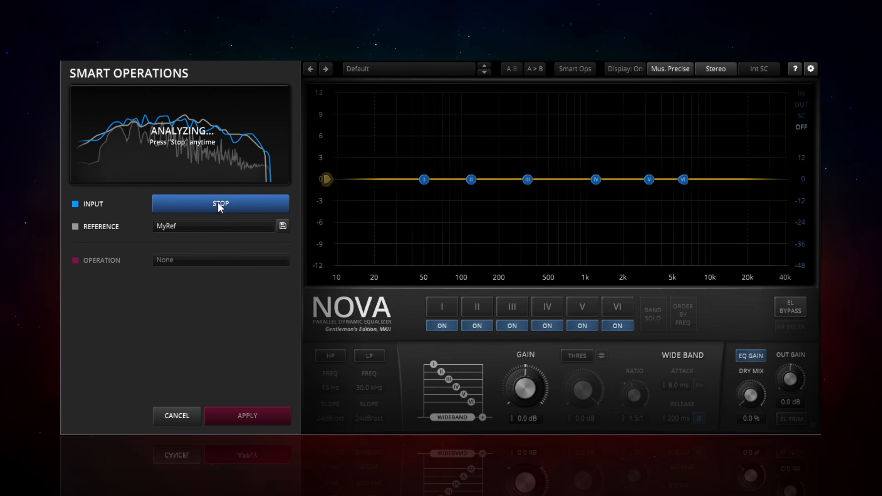
click(219, 202)
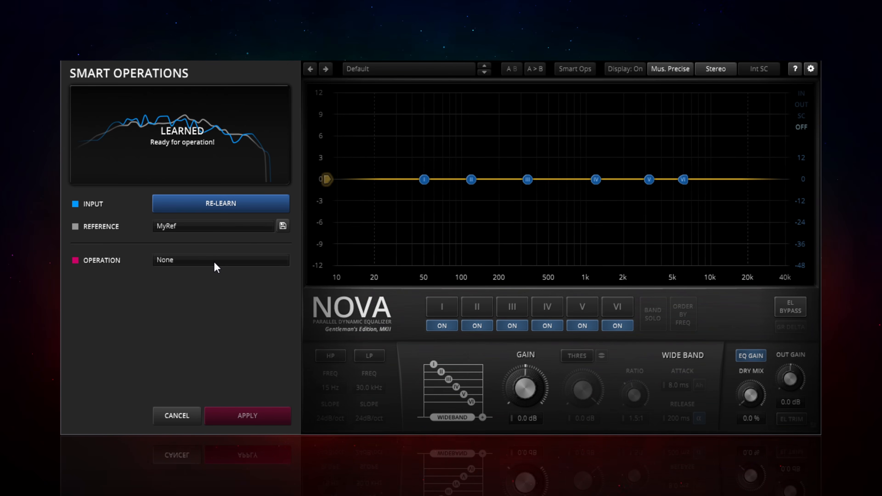
click(196, 296)
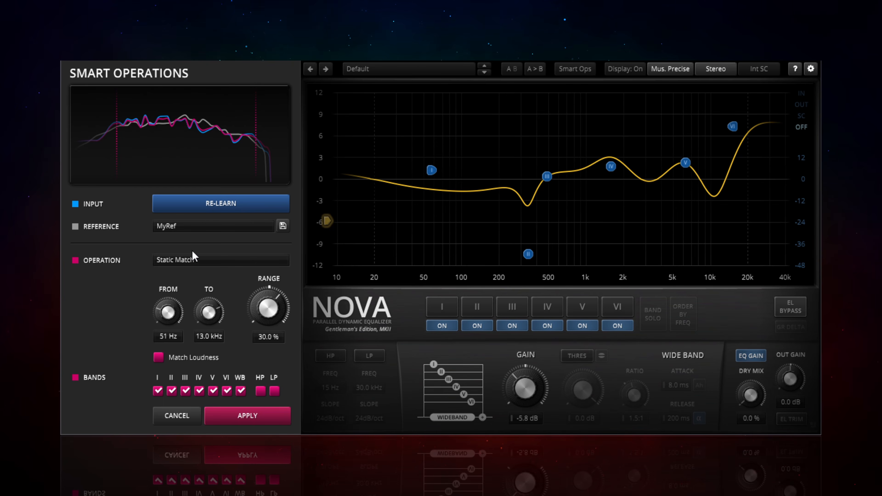
click(200, 264)
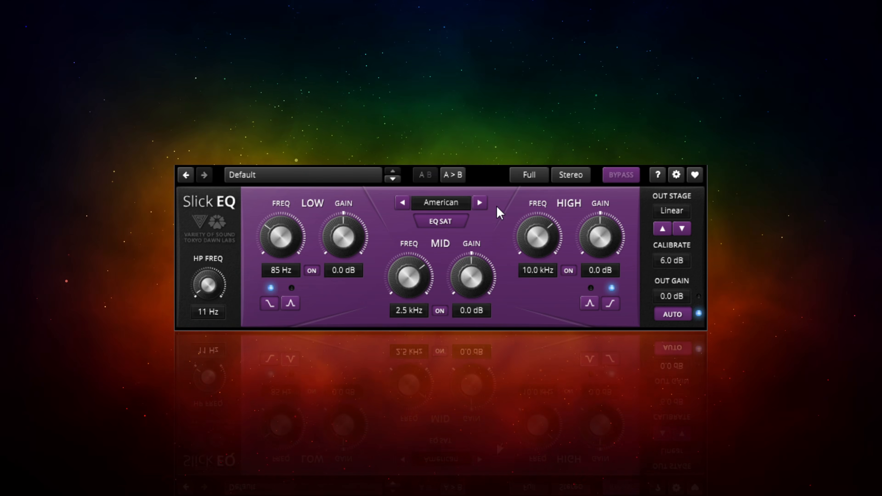
- Compare the low and high bands' shelf and bell shapes, leave both on bell, and turn the high-pass filter off
click(289, 304)
click(270, 305)
click(289, 304)
click(587, 303)
click(611, 305)
click(588, 303)
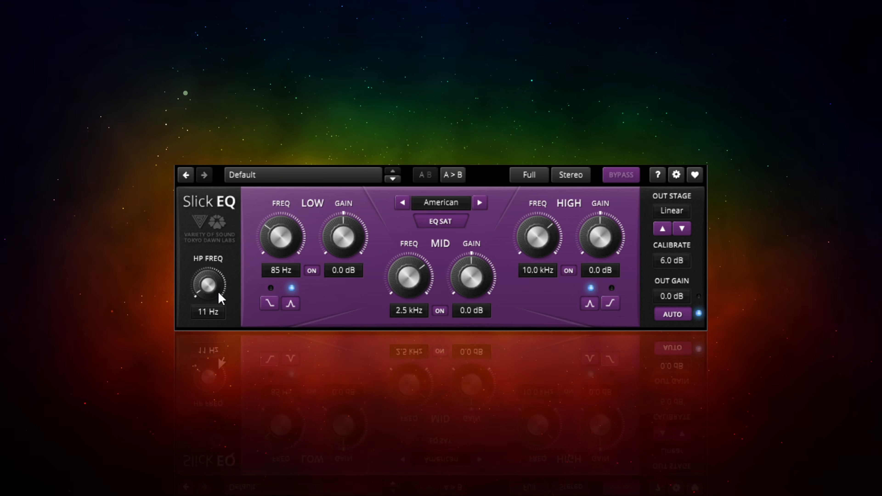
mouse_move(209, 285)
mouse_down()
mouse_move(209, 270)
mouse_move(209, 288)
mouse_up()
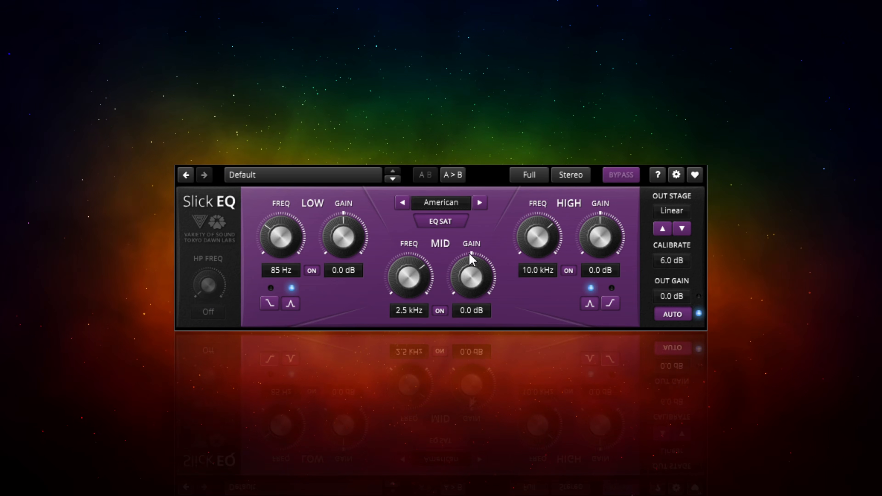
- Try EQ SAT off and back on, and cycle through the output stage modes back to Linear
click(448, 224)
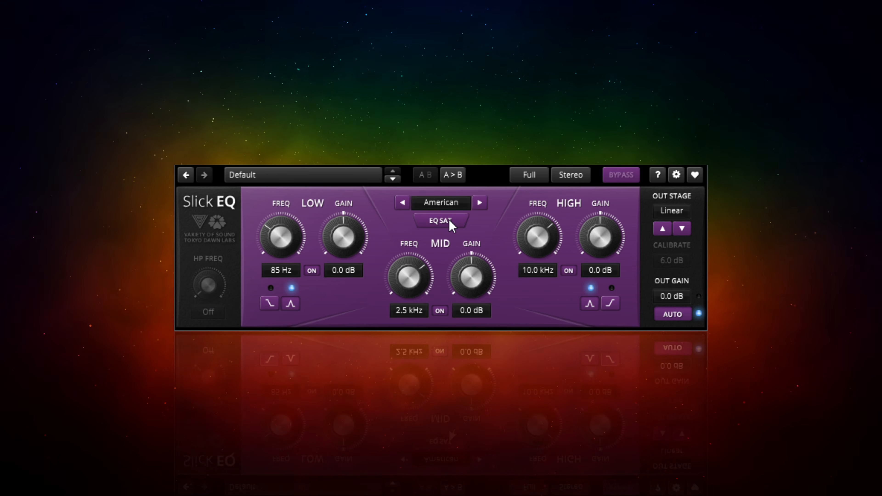
click(450, 224)
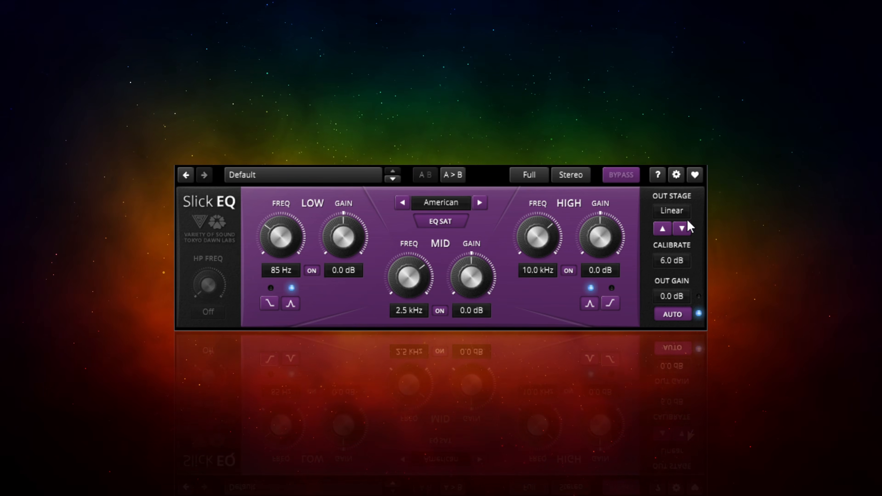
click(682, 229)
click(682, 229)
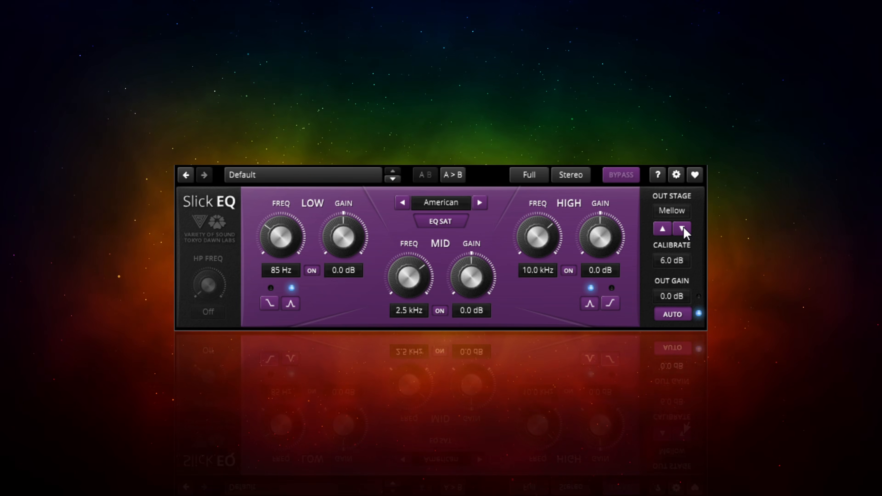
click(682, 229)
click(682, 229)
click(682, 229)
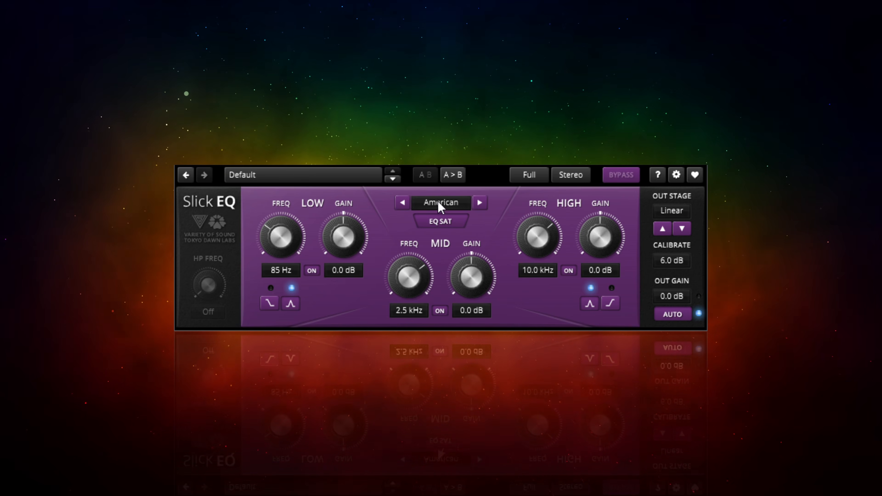
- Cycle the EQ model onward from American through the other characters, including British and Soviet
click(479, 202)
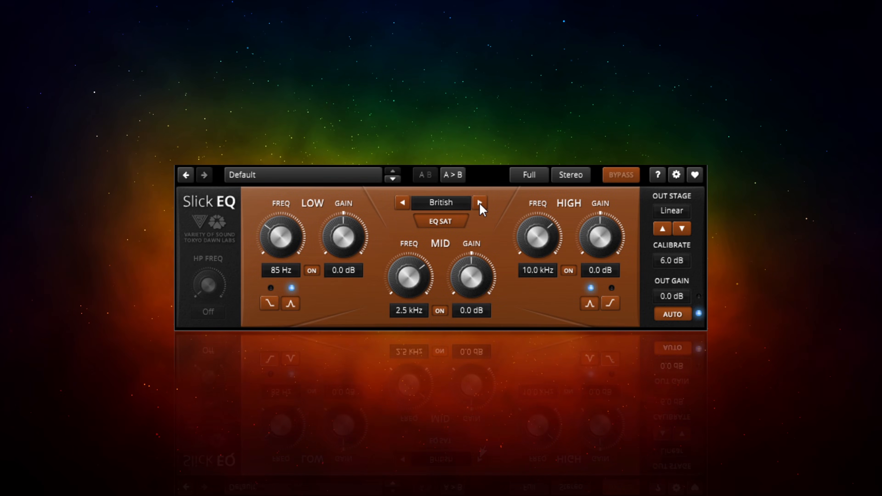
click(479, 203)
click(480, 203)
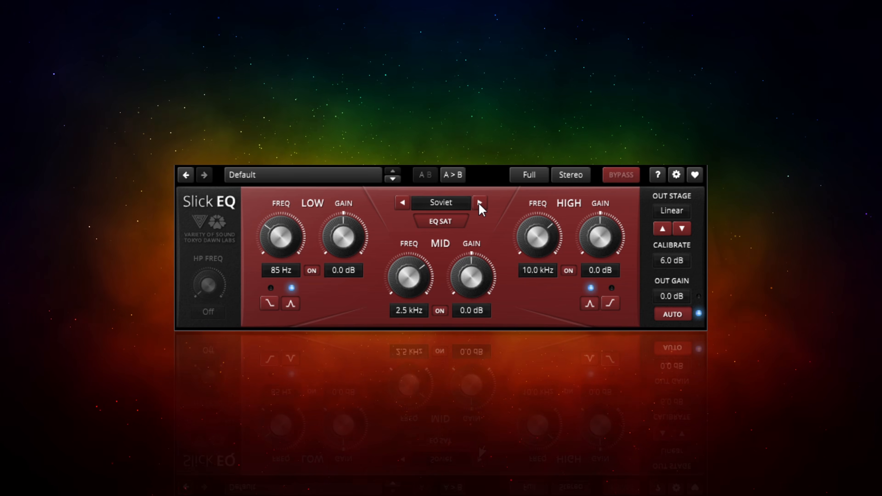
click(479, 203)
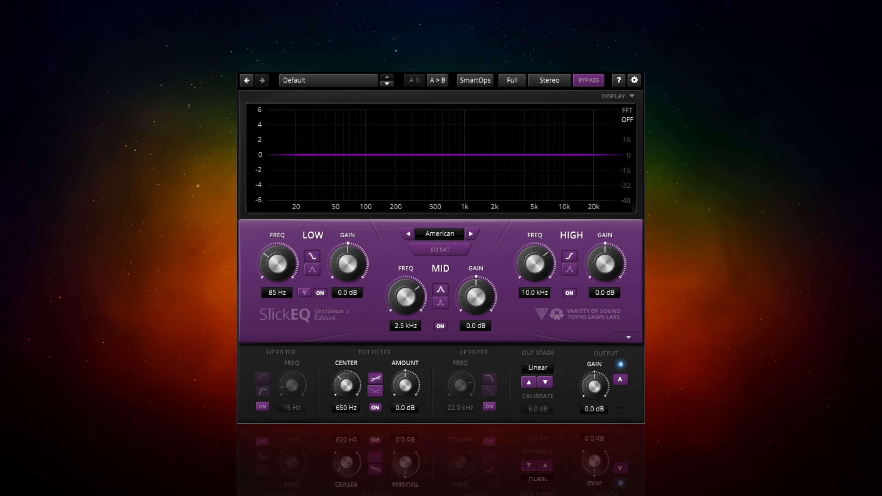
- Set the FFT display to IN and sweep the low band's gain down and up, settling on −4.8 dB
click(627, 119)
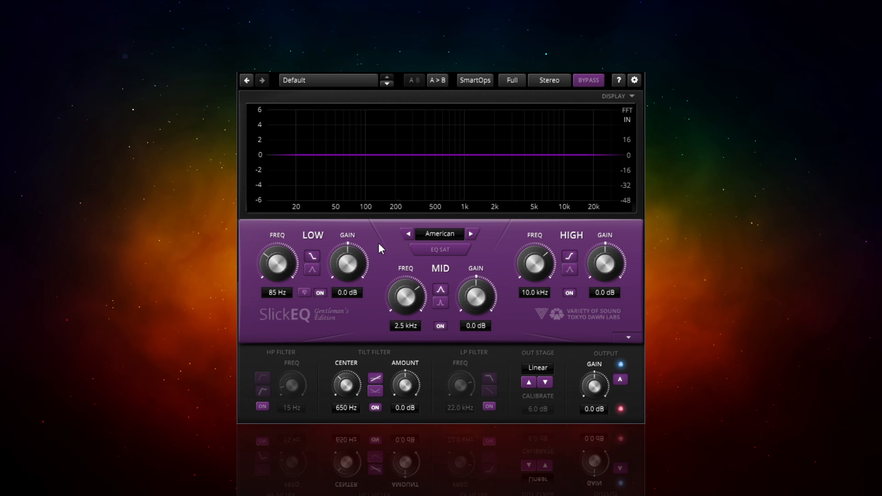
drag(349, 267, 349, 301)
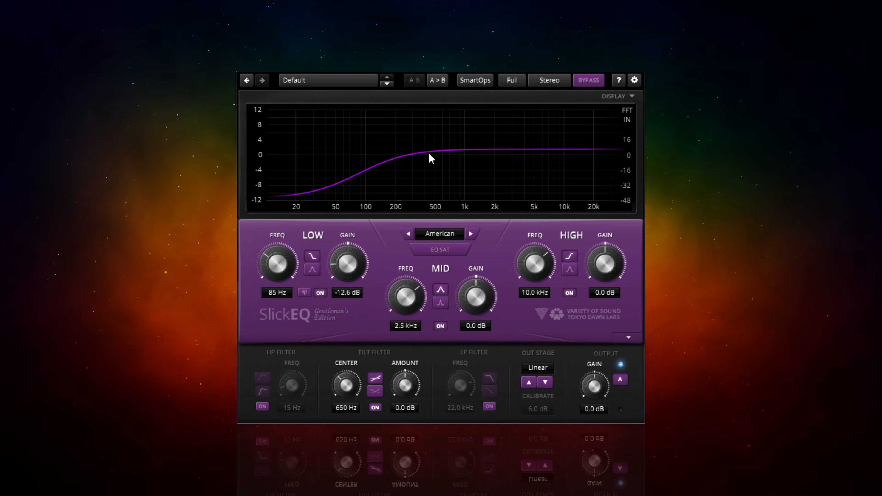
drag(348, 263, 348, 198)
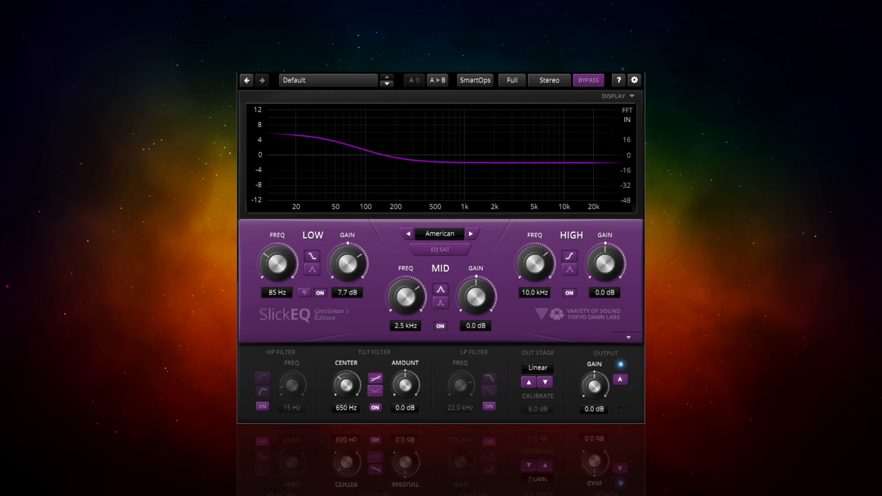
drag(344, 270, 344, 309)
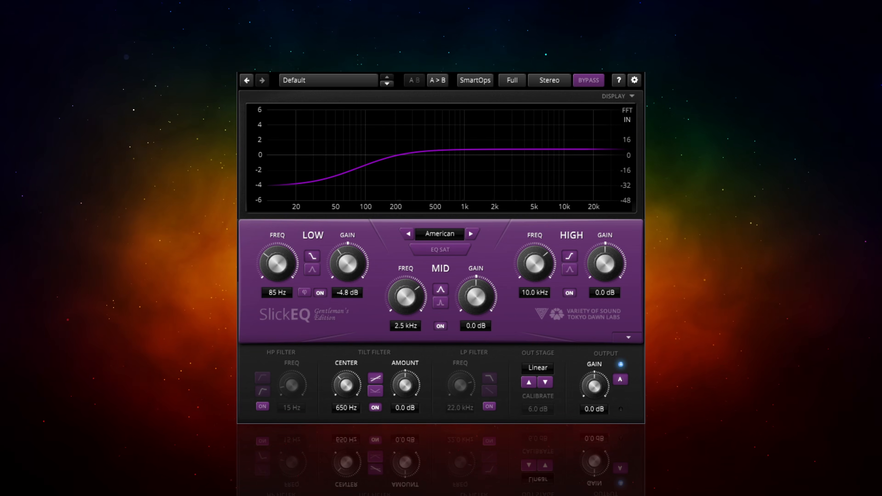
- Set the low shelf's frequency to 226 Hz and the high shelf to −3.5 dB at 10.4 kHz
drag(274, 273, 274, 248)
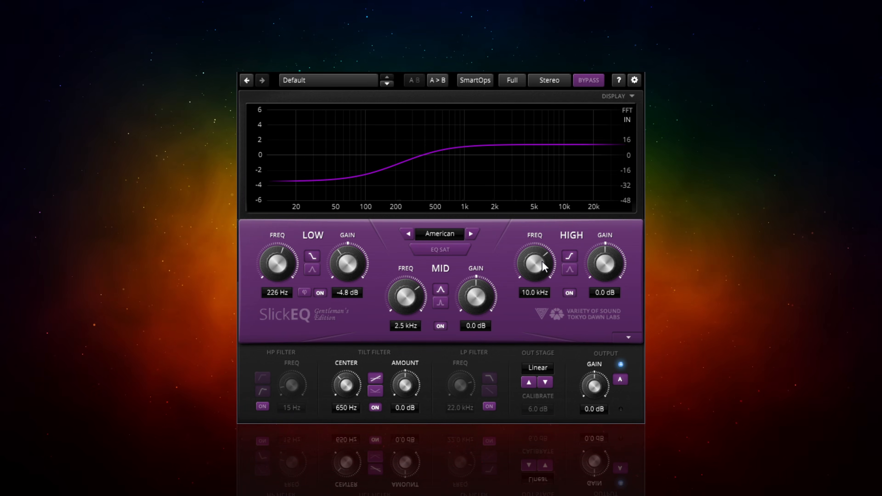
drag(605, 269, 605, 282)
mouse_move(537, 272)
mouse_down()
mouse_move(538, 282)
mouse_move(537, 271)
mouse_up()
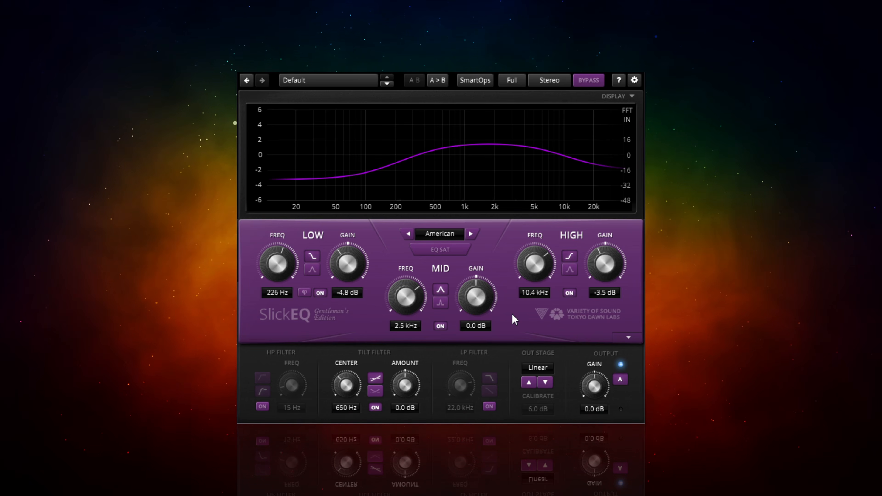
- Compare the mid band's two bell widths, keep the wider one, and set the mid gain to 0.2 dB and low gain to −3.6 dB
mouse_move(475, 294)
mouse_down()
mouse_move(475, 304)
mouse_move(476, 296)
mouse_up()
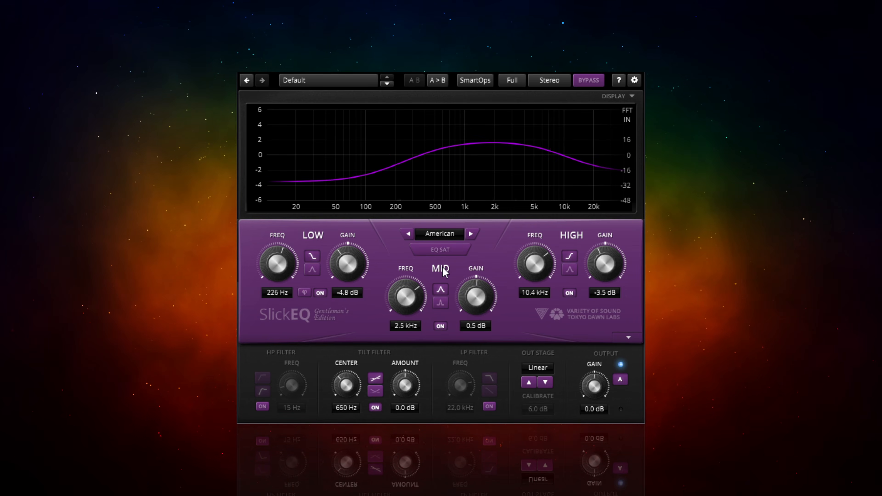
click(442, 305)
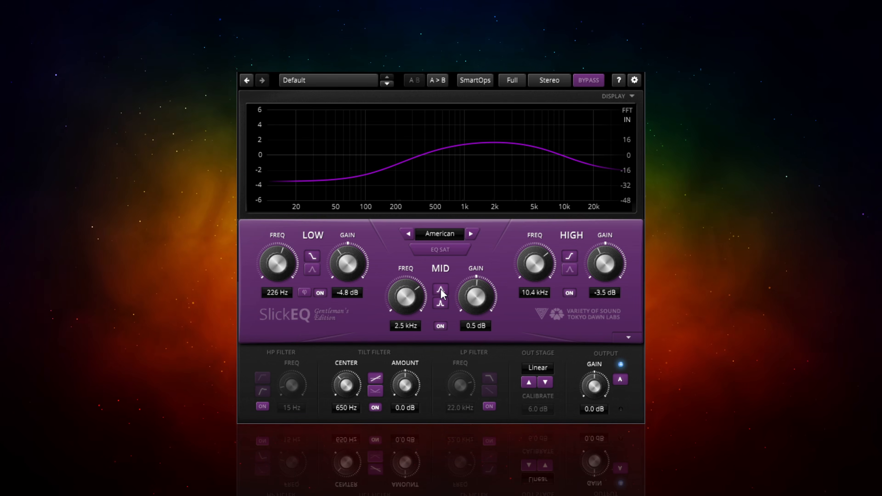
drag(476, 301, 476, 325)
click(440, 290)
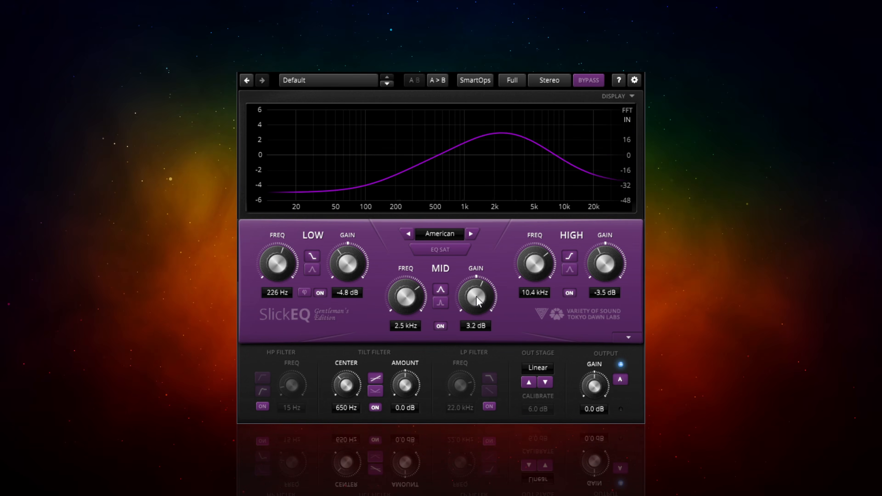
drag(476, 296, 476, 313)
drag(352, 270, 352, 258)
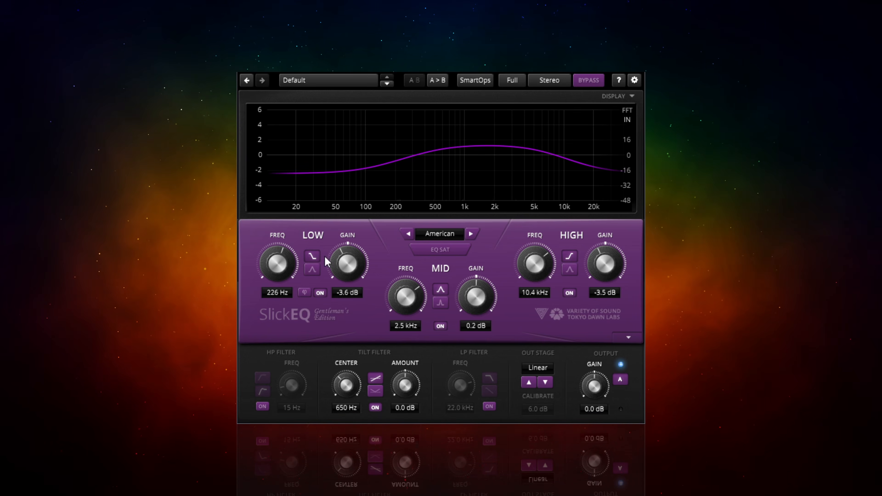
- Enable the HP filter at 19 Hz and the LP filter at 18.6 kHz
click(263, 406)
drag(288, 390, 288, 386)
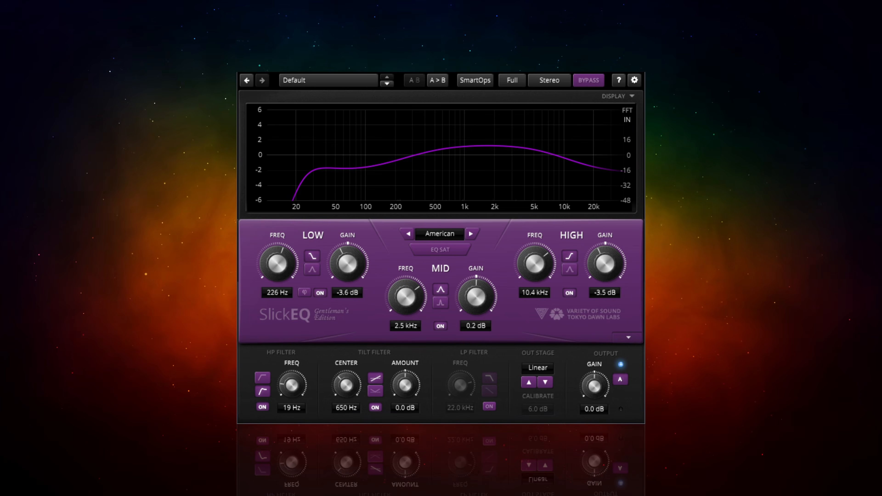
click(489, 407)
drag(460, 388, 459, 385)
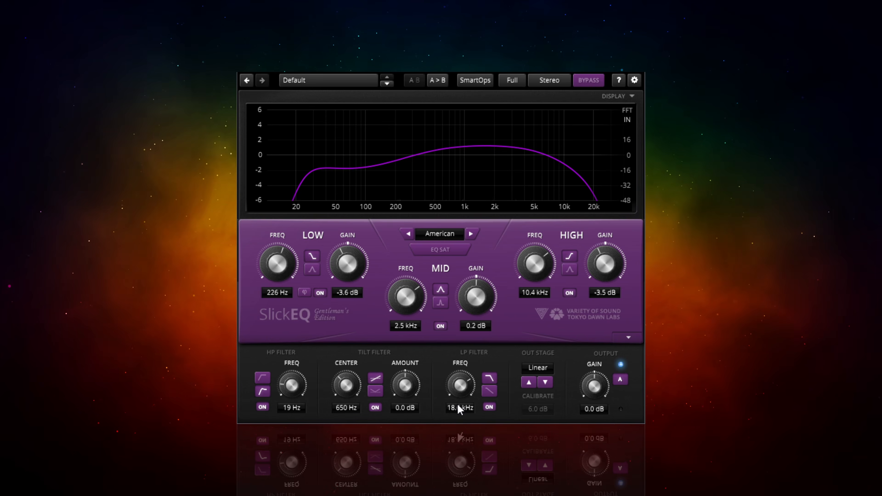
- Switch the LP filter to its gentler slope and try the HP filter's smoother shape before restoring its resonant one
click(262, 377)
click(492, 391)
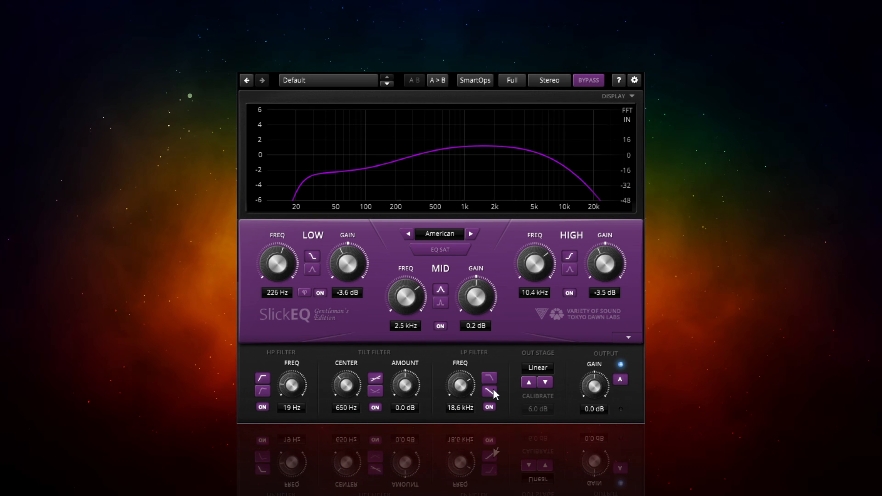
click(263, 391)
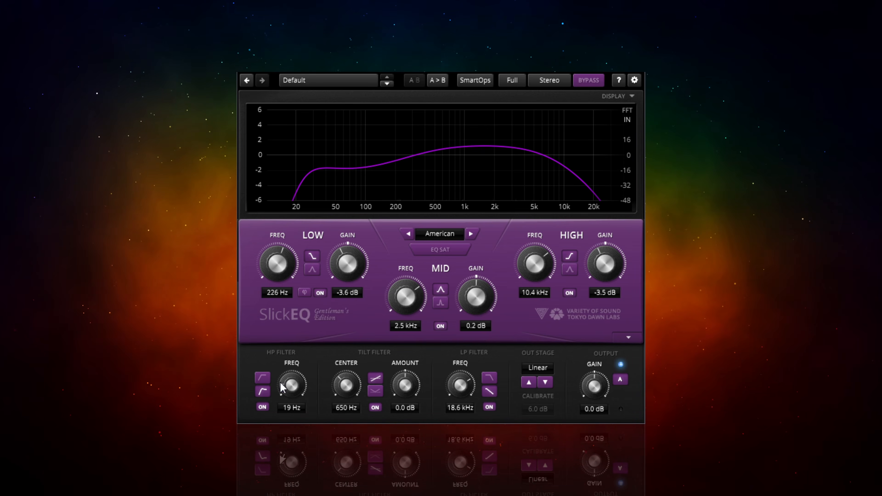
- Set the low band's gain to −0.3 dB and the HP filter to 24 Hz with its smoother, non-resonant shape
drag(293, 389, 294, 381)
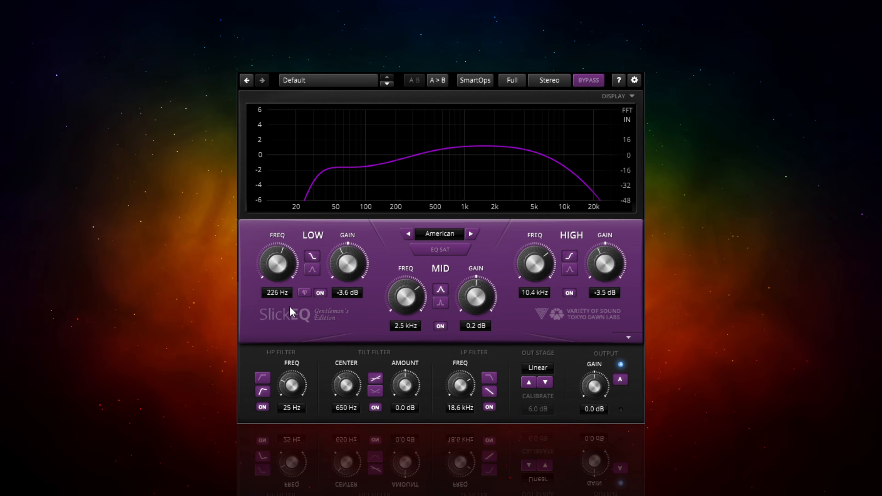
drag(347, 261, 347, 249)
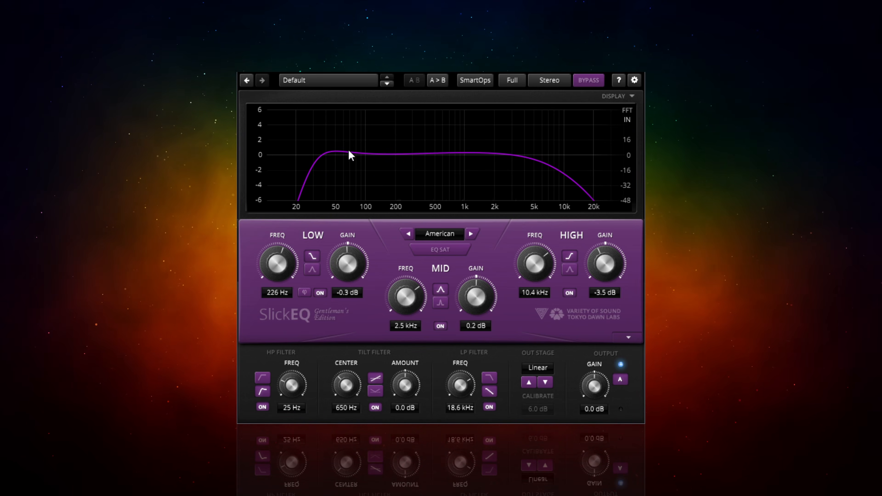
drag(286, 388, 287, 386)
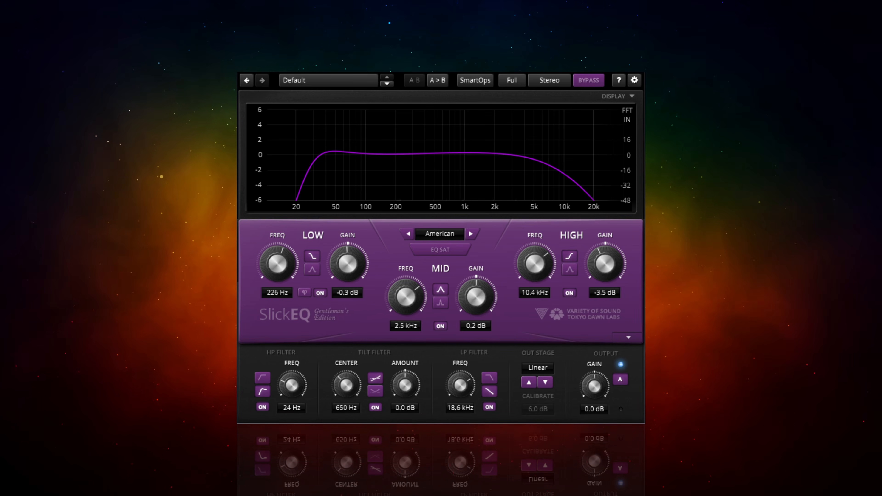
click(263, 378)
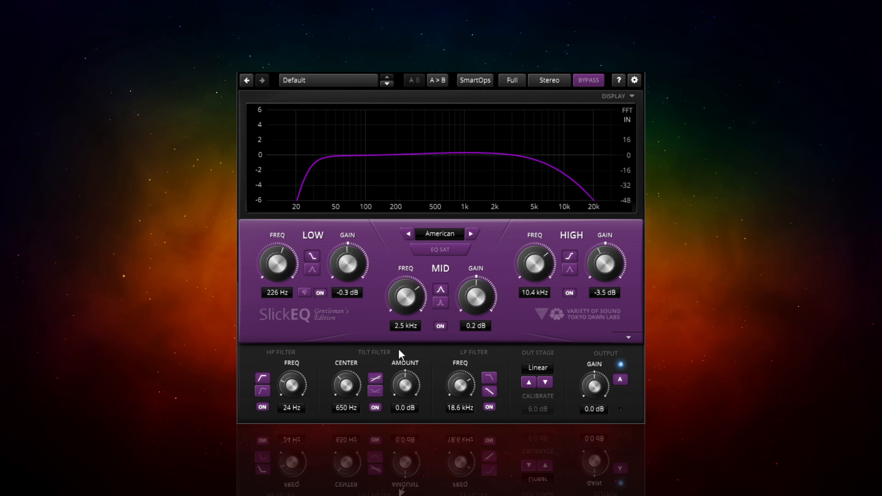
- Set the tilt filter's amount to 1.3 dB and center to 725 Hz, and switch it to its second, curved shape
mouse_move(405, 387)
mouse_down()
mouse_move(405, 399)
mouse_move(405, 377)
mouse_up()
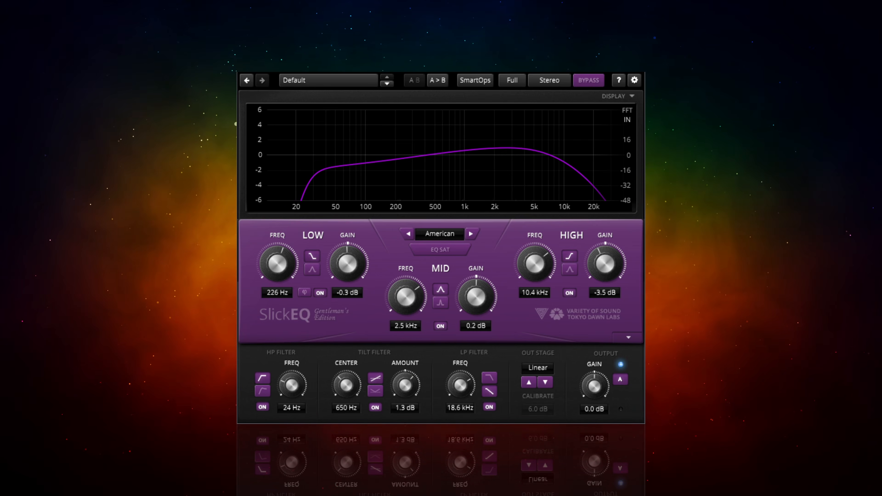
drag(345, 396, 362, 382)
click(377, 393)
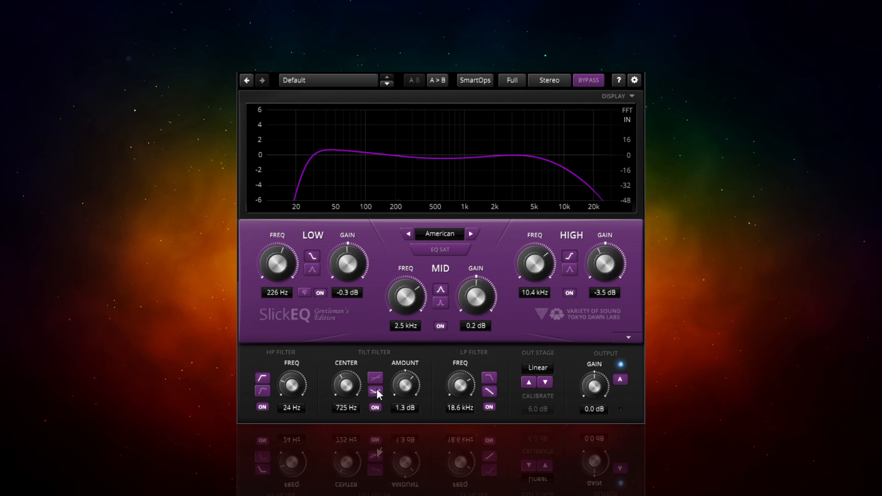
- Return the tilt filter to its straight shape and cycle the EQ model through British and Soviet to Japanese
click(376, 377)
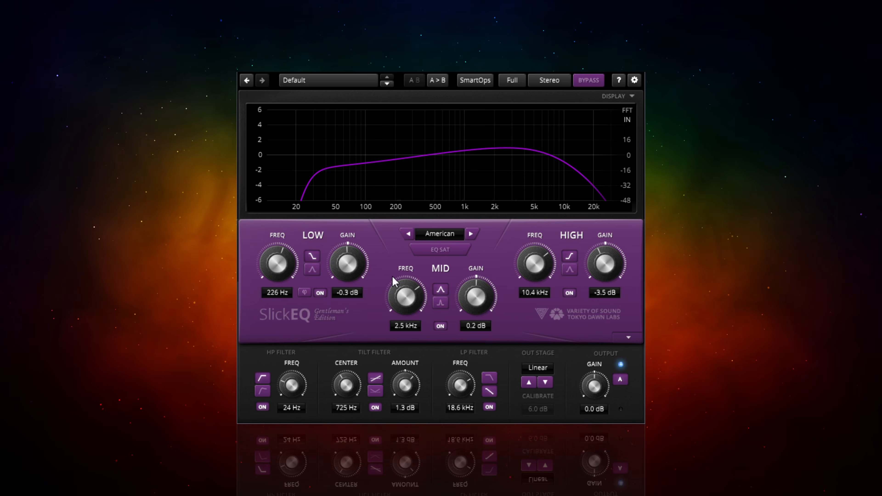
click(471, 234)
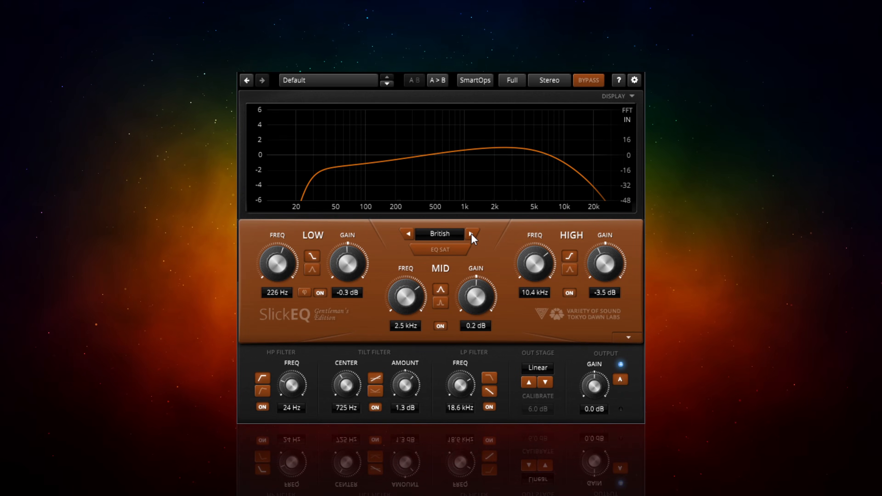
click(472, 233)
click(472, 233)
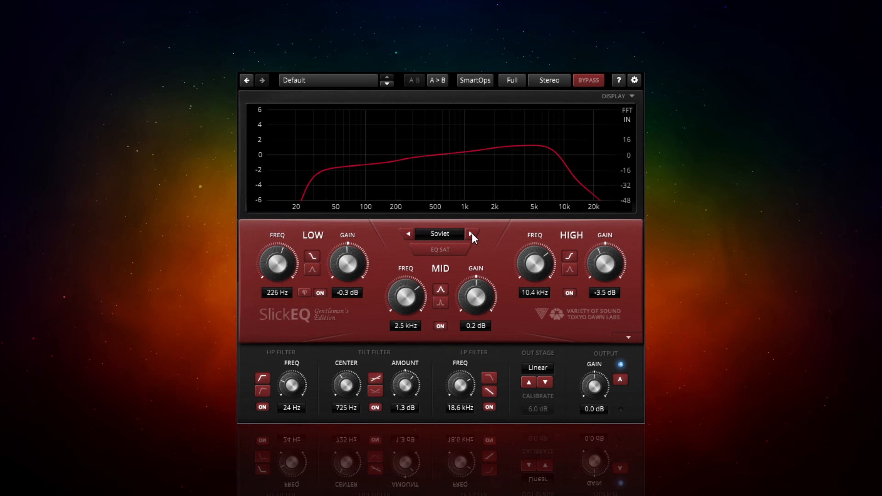
click(472, 234)
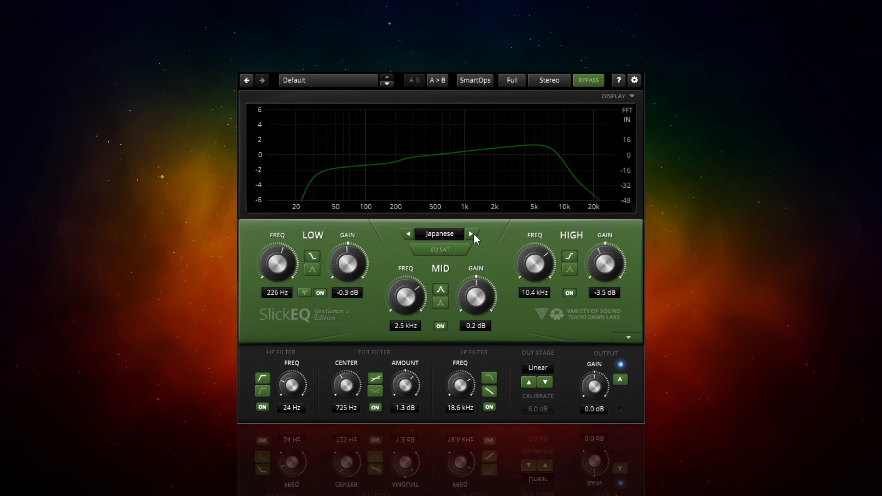
- Set the mid band to its narrower bell shape with −5.6 dB gain, and compare the American model with the Japanese one
drag(476, 295, 476, 323)
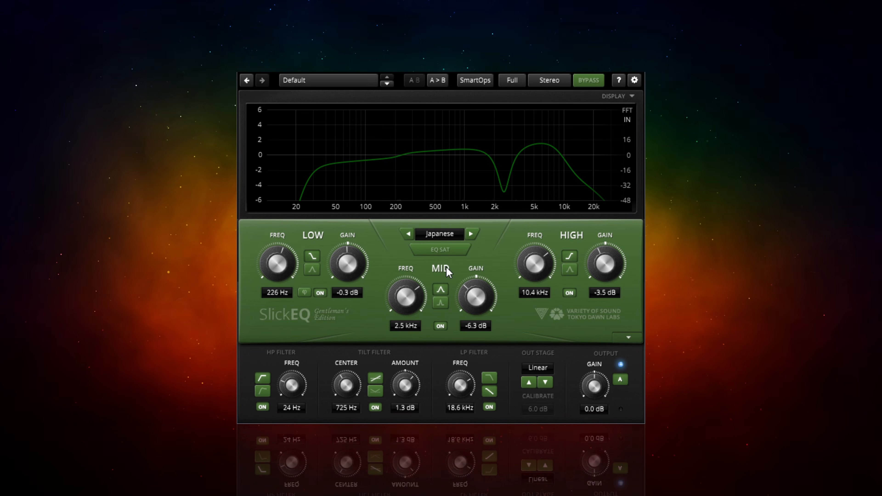
click(440, 303)
drag(484, 301, 486, 283)
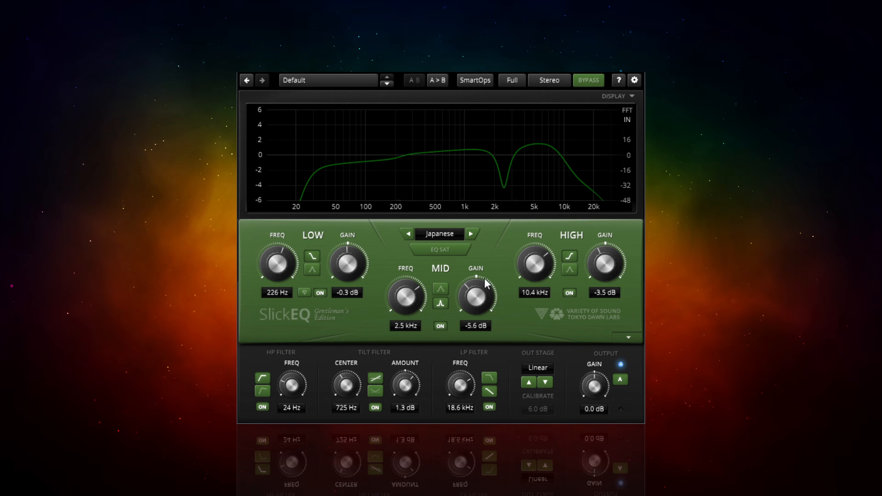
click(471, 234)
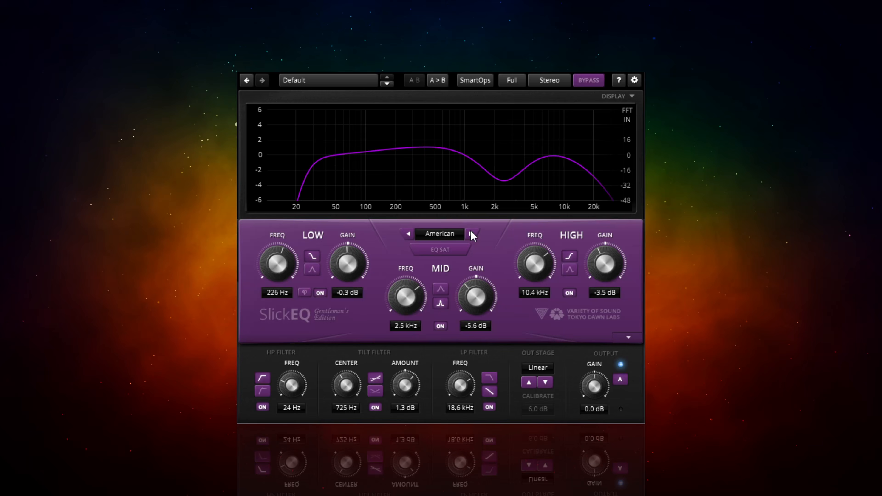
click(409, 234)
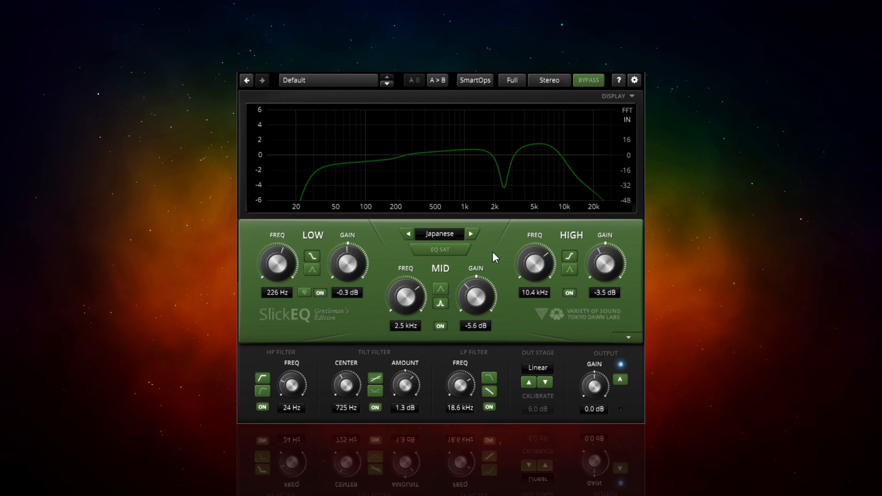
- Enable EQ saturation and step the output stage from Linear through to Toasted
click(446, 251)
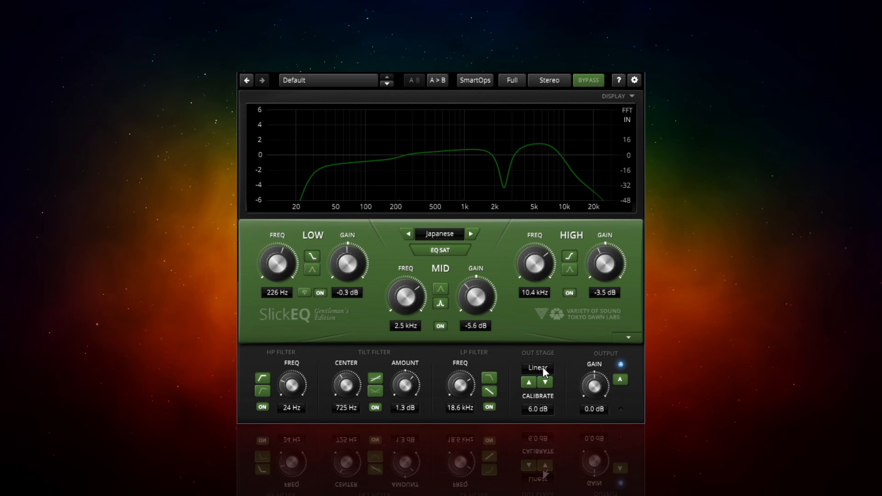
click(546, 381)
click(546, 381)
click(546, 381)
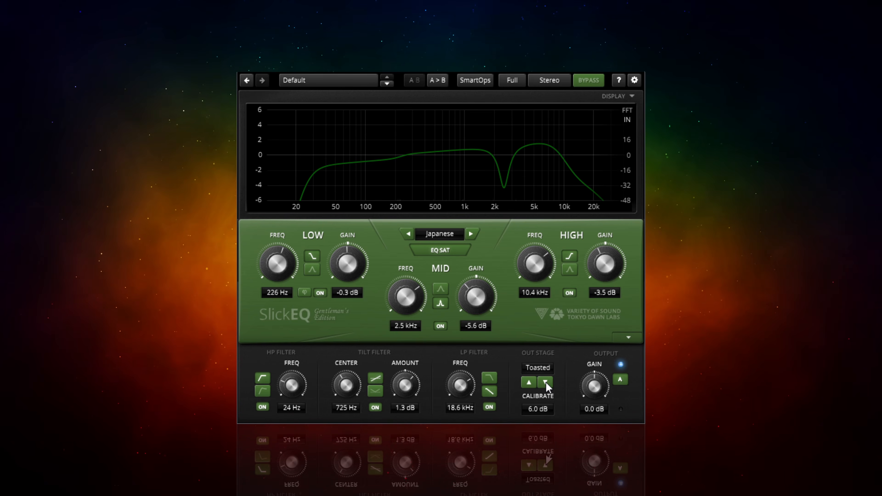
click(546, 382)
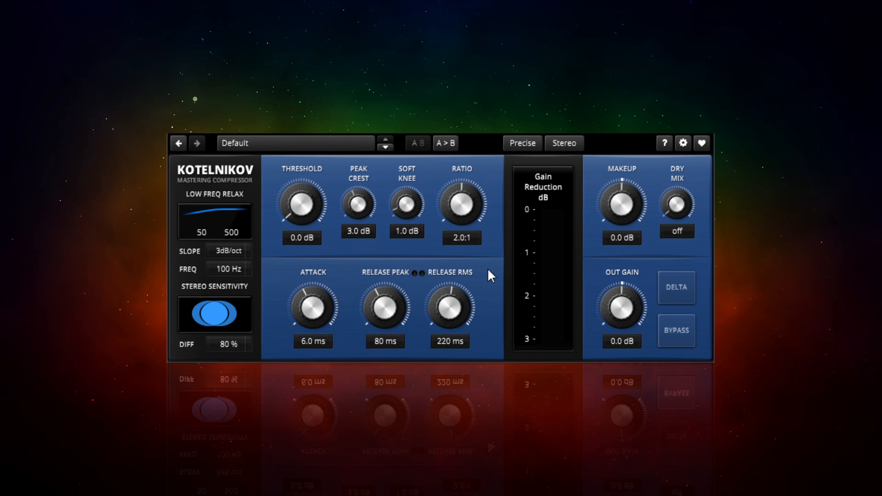
- In TDR Kotelnikov, set the threshold to −13.9 dB and try peak crest at its Peak and RMS extremes before setting it to 3.7 dB
drag(302, 212, 302, 231)
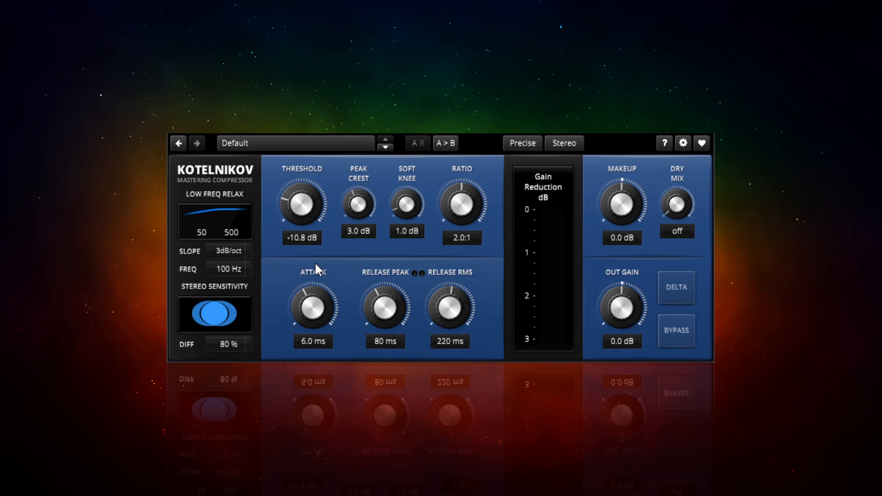
drag(301, 222, 301, 235)
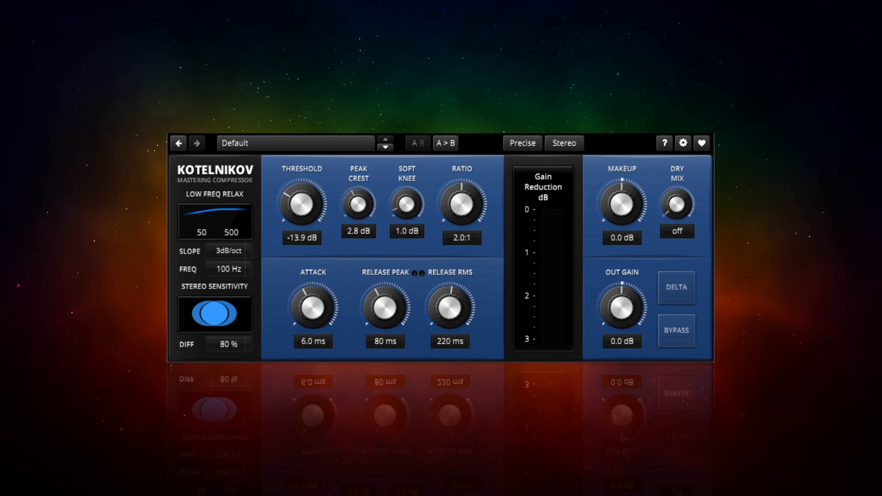
drag(358, 204, 358, 223)
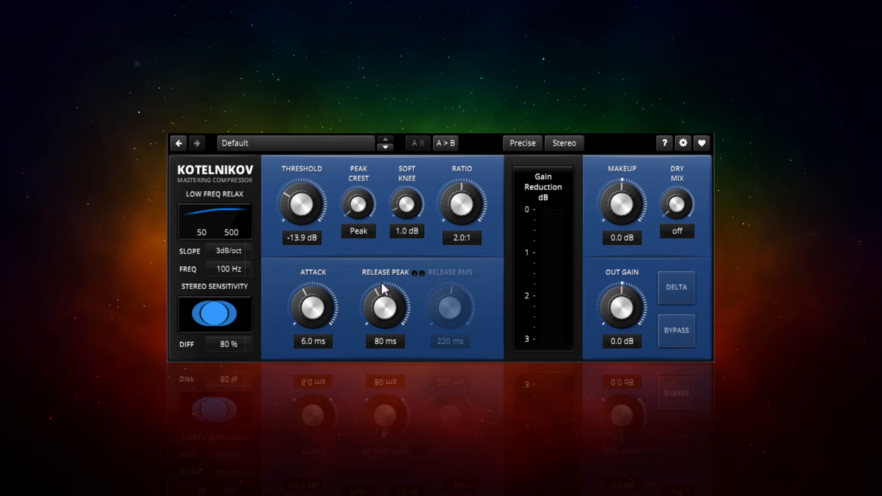
drag(358, 205, 358, 163)
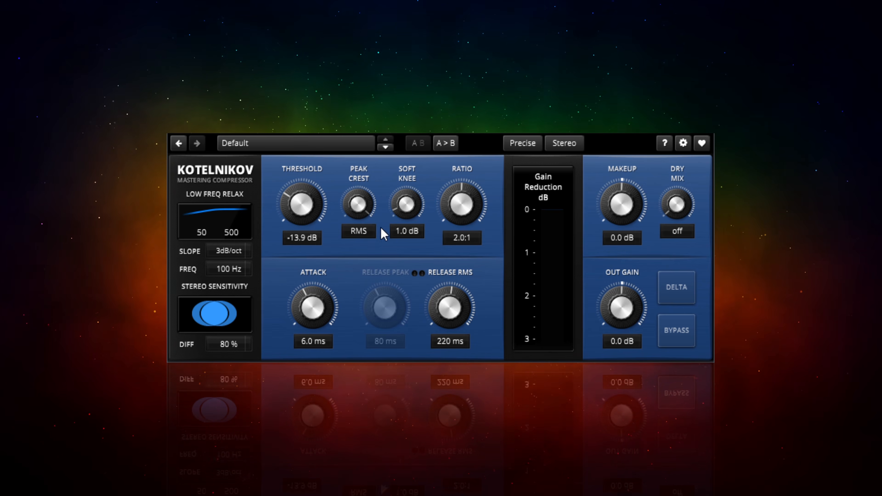
drag(359, 209, 358, 237)
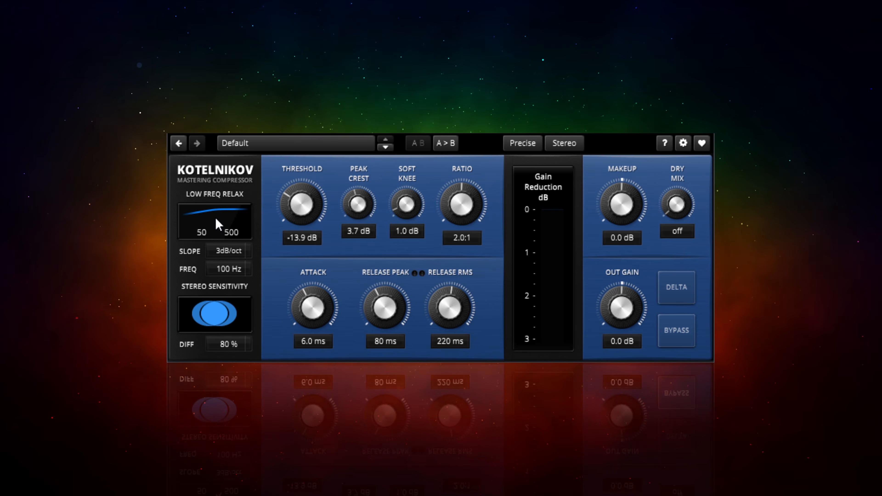
- Set the low frequency relax to a 12 dB/oct slope at 148 Hz and the stereo sensitivity difference to 66%
drag(217, 224, 233, 159)
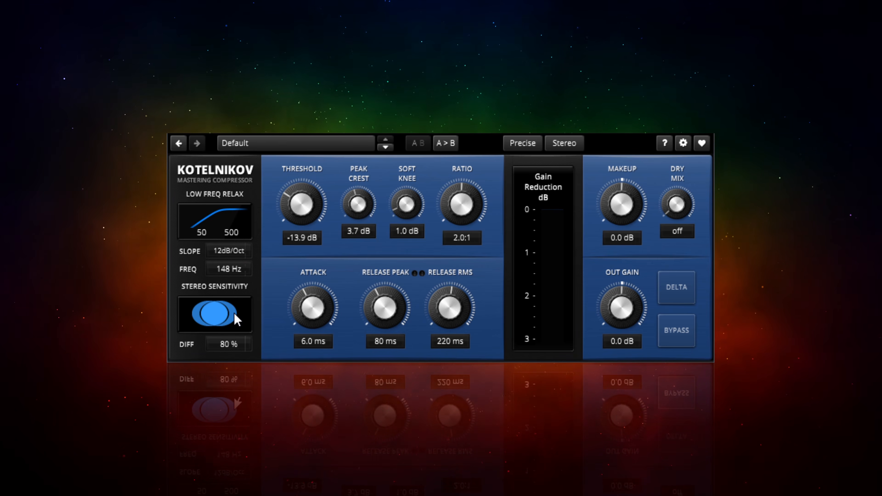
drag(218, 317, 224, 341)
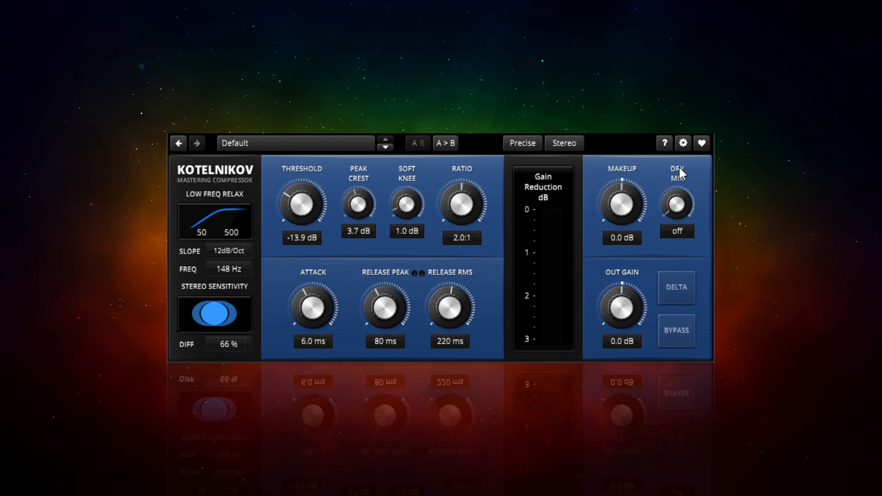
- Blend in the uncompressed signal by setting the dry mix to −57.7 dB
mouse_move(686, 219)
mouse_down()
mouse_move(685, 191)
mouse_move(686, 207)
mouse_up()
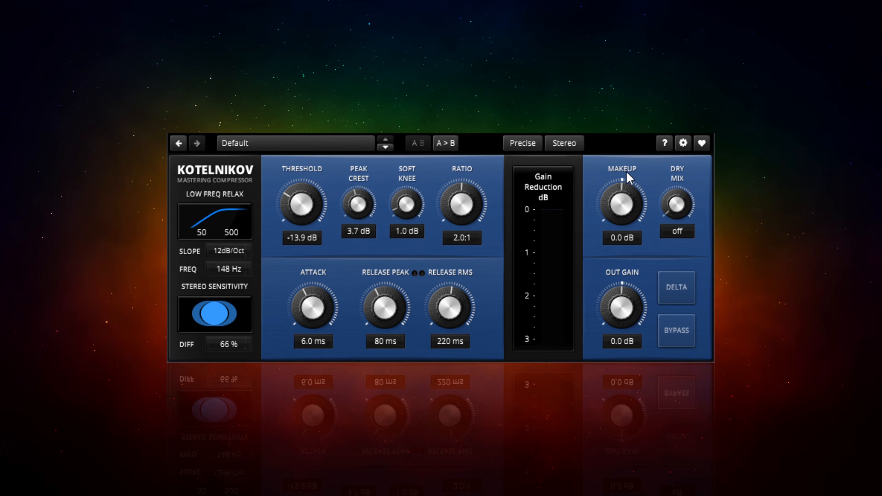
drag(672, 211, 672, 208)
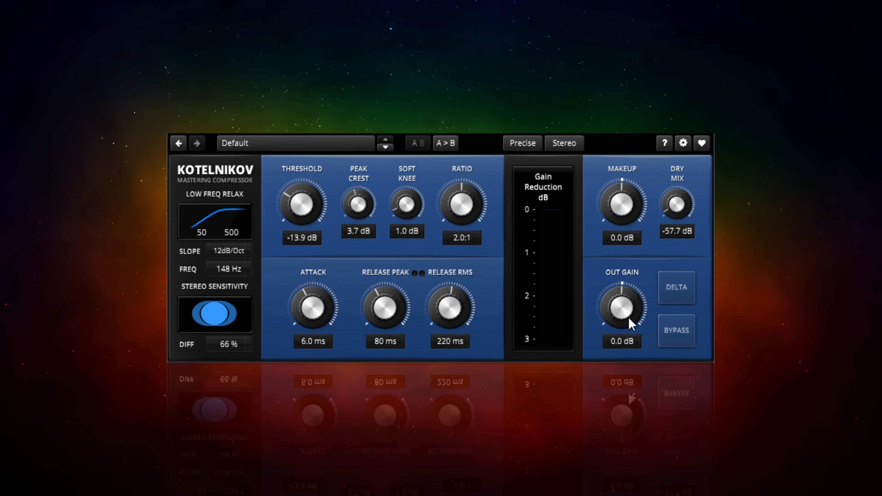
mouse_move(625, 300)
mouse_down()
mouse_move(625, 311)
mouse_move(625, 300)
mouse_up()
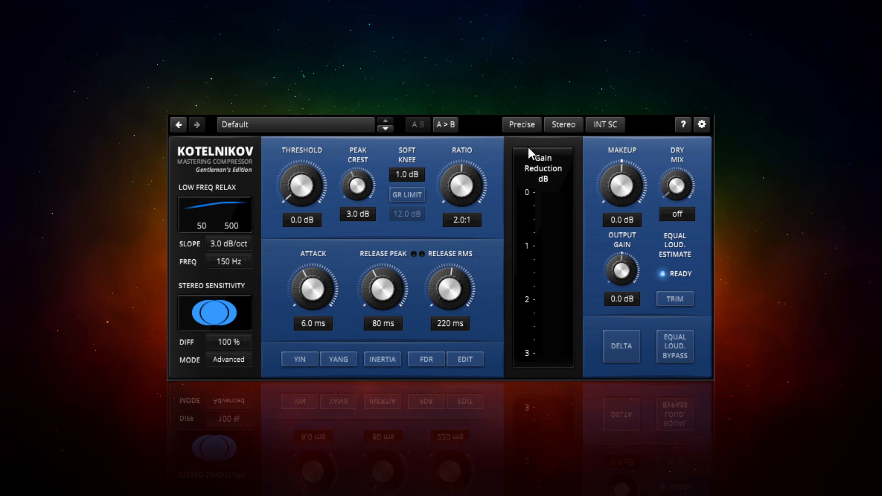
- In Kotelnikov Gentleman's Edition, switch the processing quality through Live to Eco and dismiss the latency notice
click(523, 127)
click(525, 126)
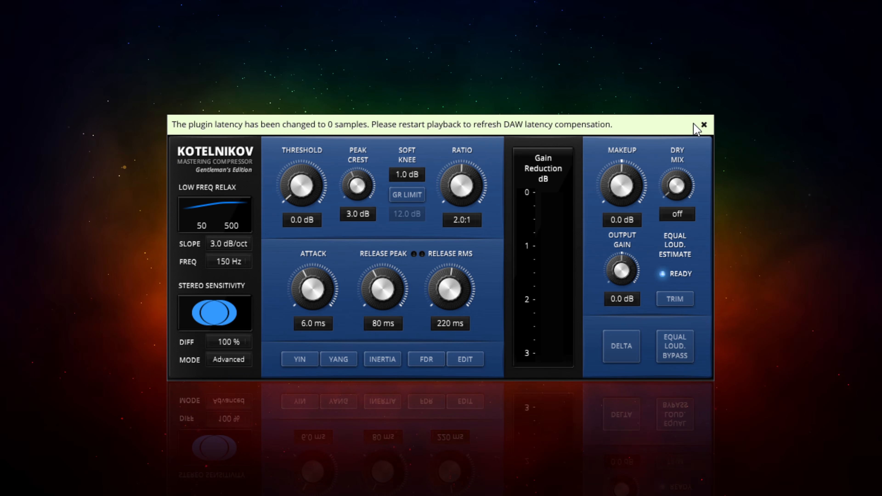
click(704, 125)
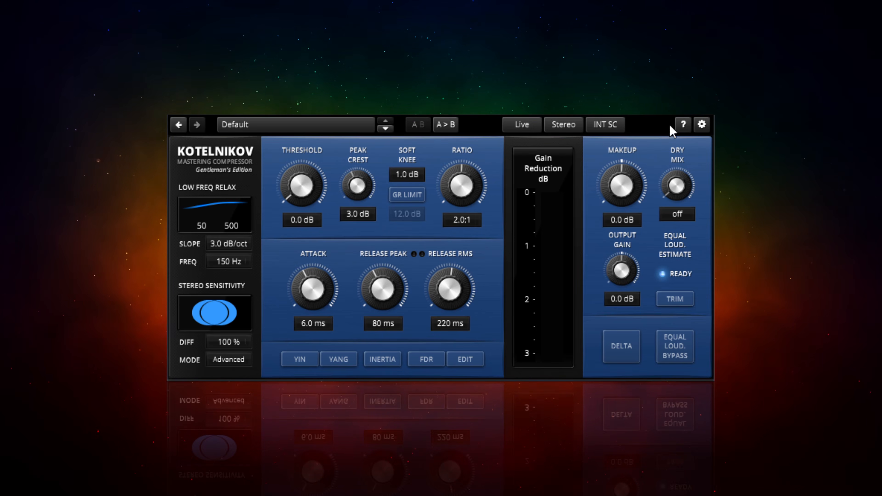
click(525, 126)
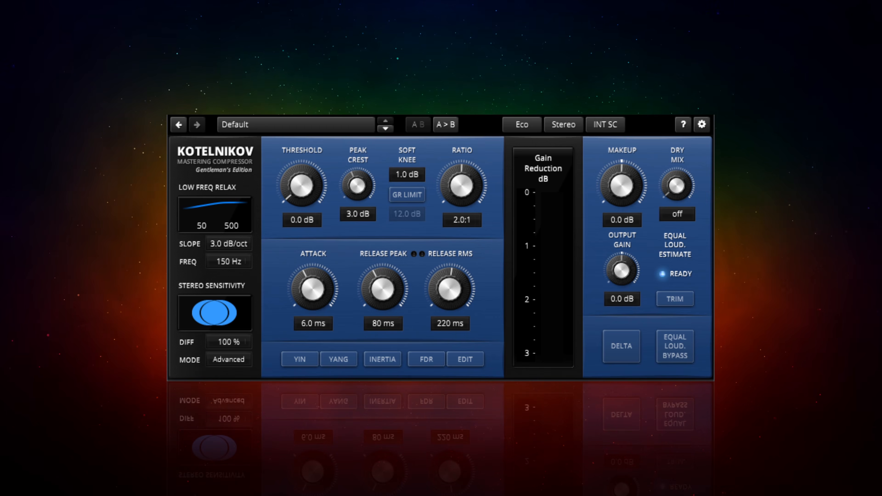
- Lower the threshold to −24.5 dB and enable the gain reduction limit at 4 dB
drag(301, 183, 302, 145)
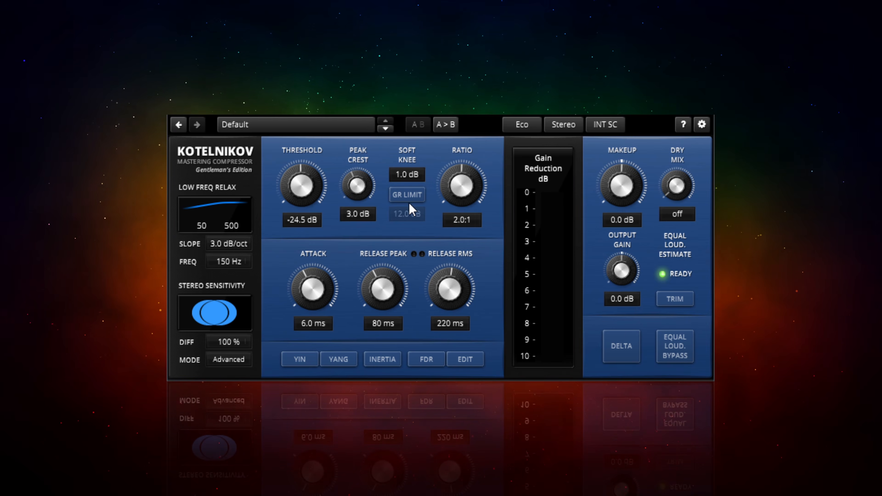
click(401, 195)
click(405, 214)
click(404, 213)
double_click(405, 214)
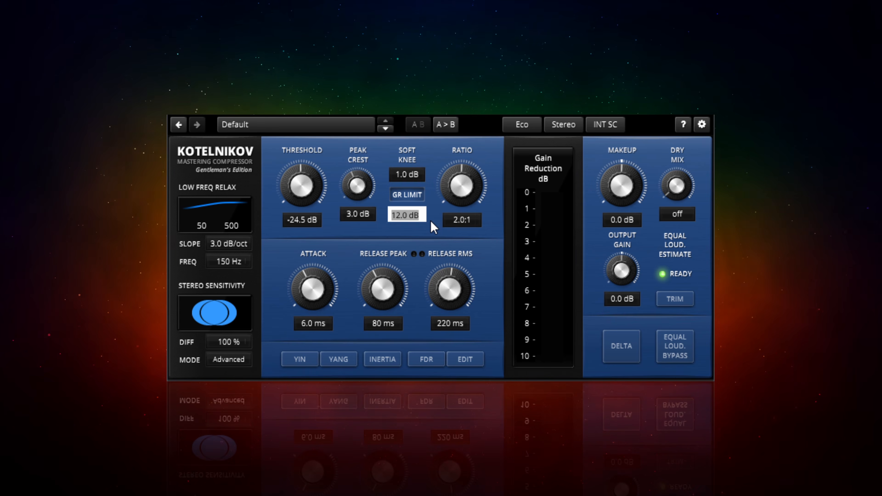
text(4)
key(Return)
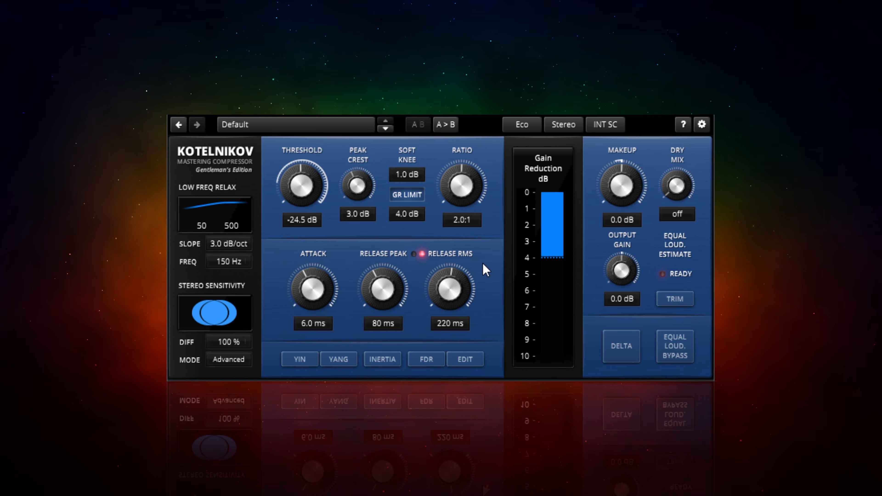
- Set the threshold to −19.4 dB and disable the gain reduction limit
mouse_move(461, 186)
mouse_down()
mouse_move(461, 167)
mouse_move(462, 187)
mouse_up()
mouse_move(297, 196)
mouse_down()
mouse_move(297, 209)
mouse_move(297, 183)
mouse_up()
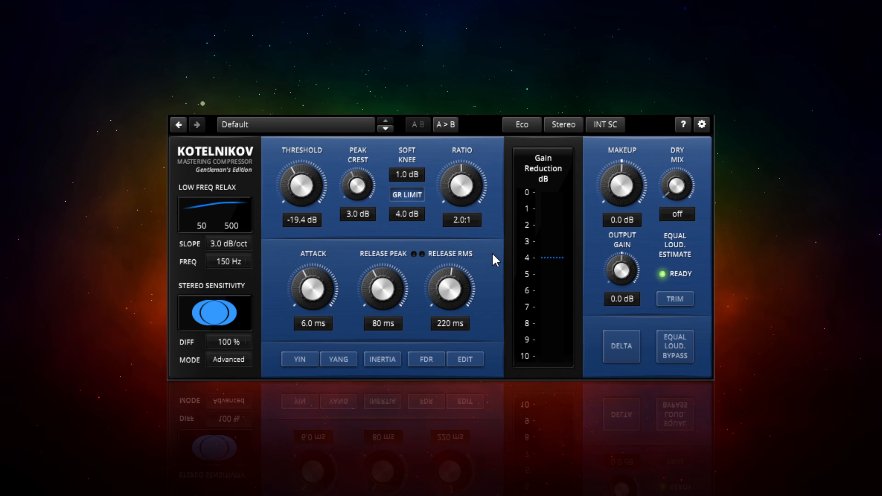
click(401, 195)
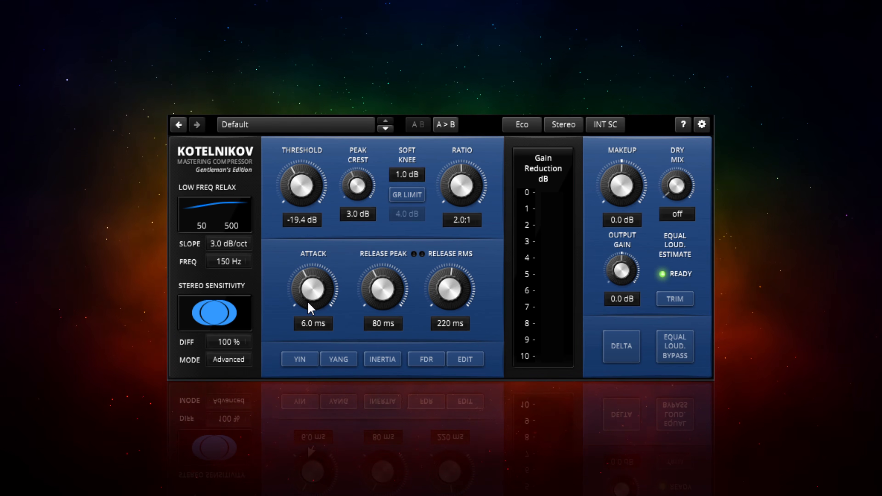
- Try the Yin option and compare the positive and negative Inertia modes before turning Inertia off
click(301, 362)
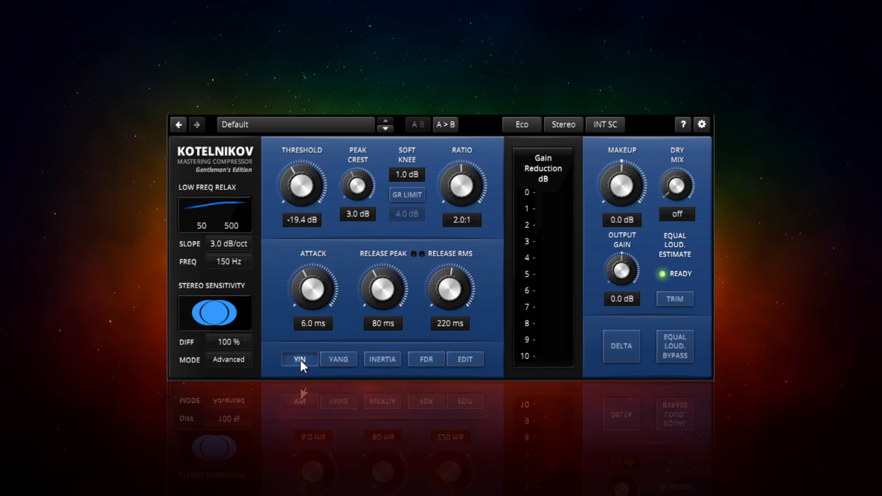
click(380, 360)
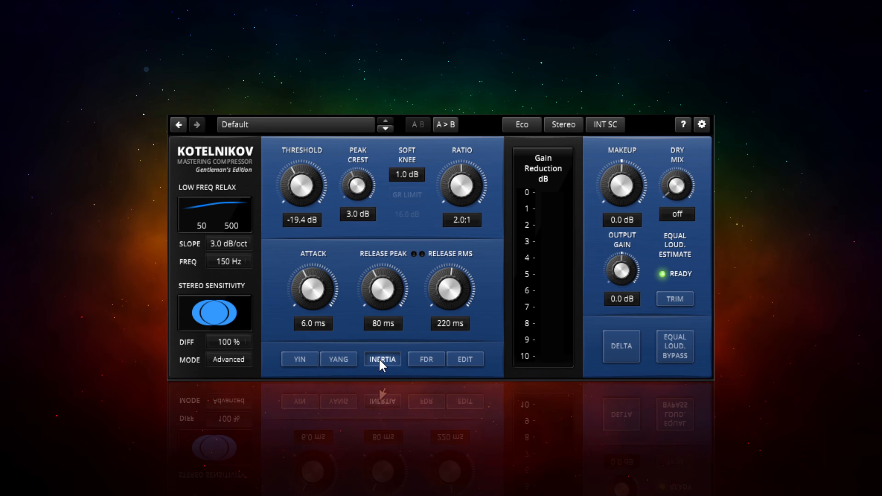
click(382, 360)
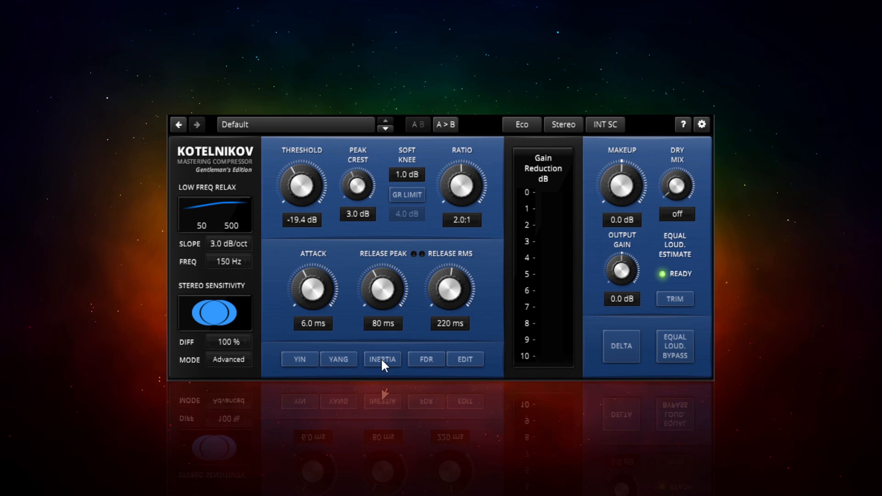
click(381, 360)
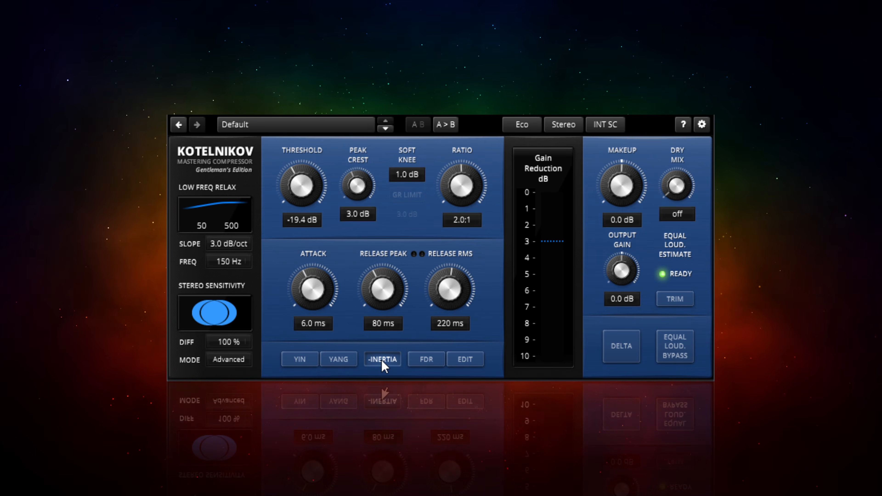
click(379, 359)
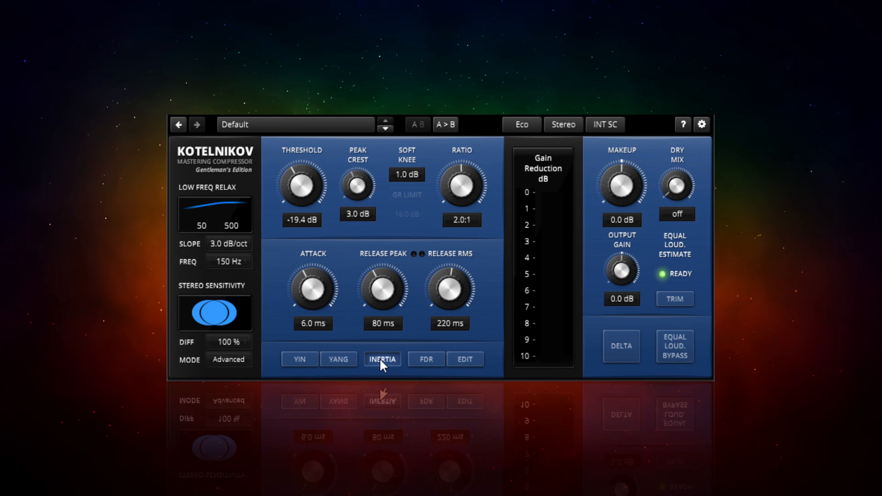
click(381, 360)
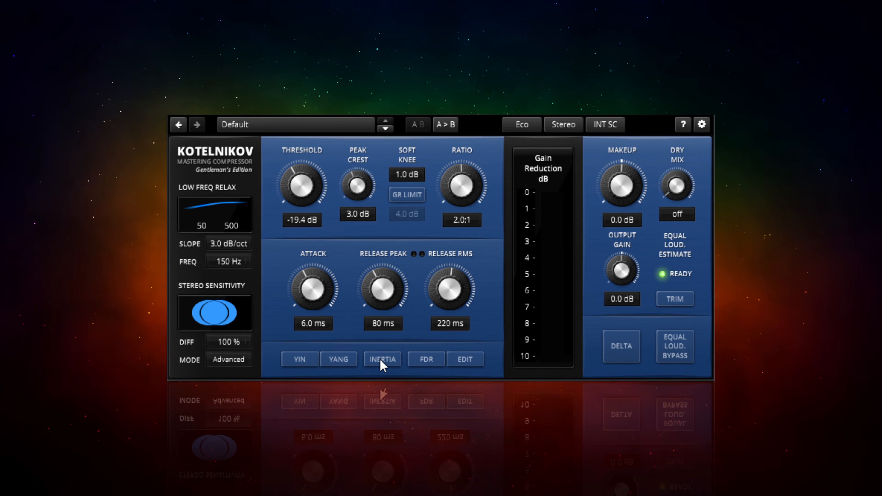
- Try a frequency dependent ratio using Shelf A at 1165 Hz with an 88 % amount, then disable it and return to the attack and release controls
click(426, 360)
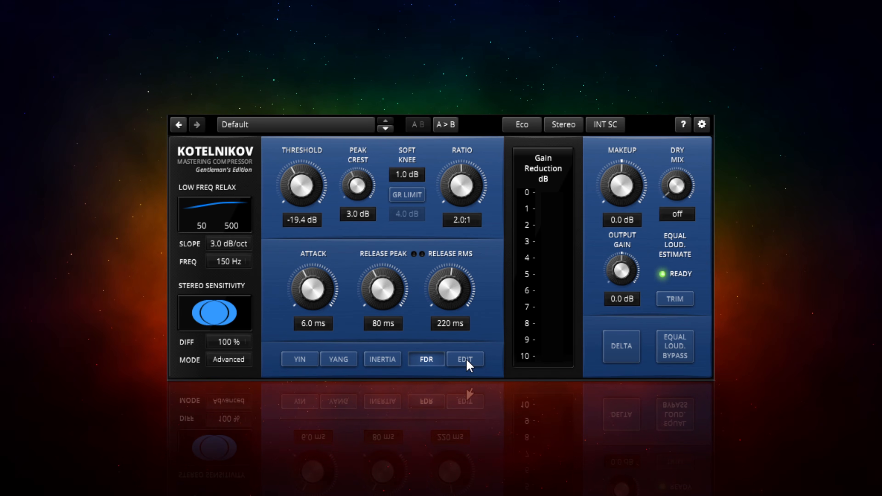
click(458, 361)
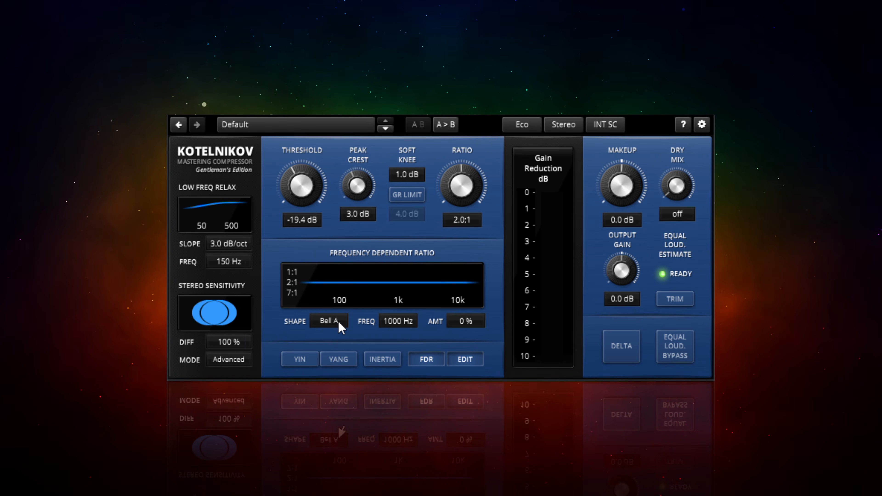
drag(339, 324, 347, 348)
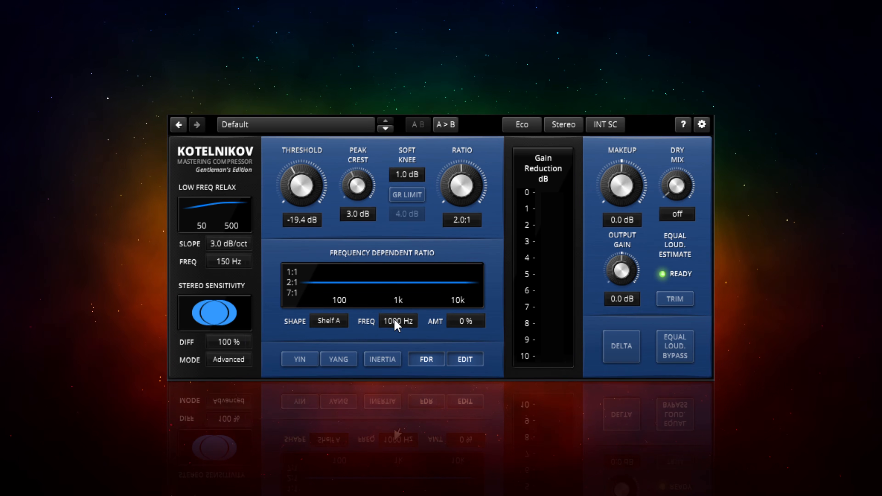
drag(465, 322, 465, 282)
mouse_move(390, 328)
mouse_down()
mouse_move(390, 351)
mouse_move(390, 323)
mouse_move(390, 335)
mouse_up()
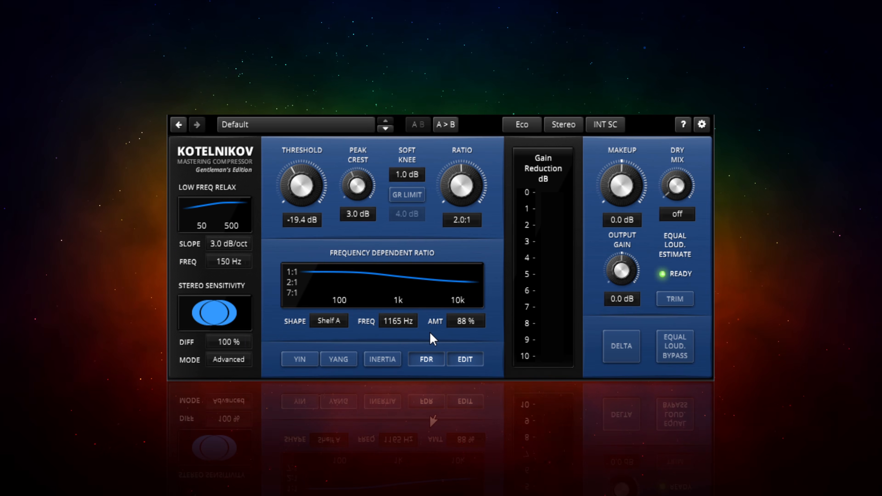
click(430, 361)
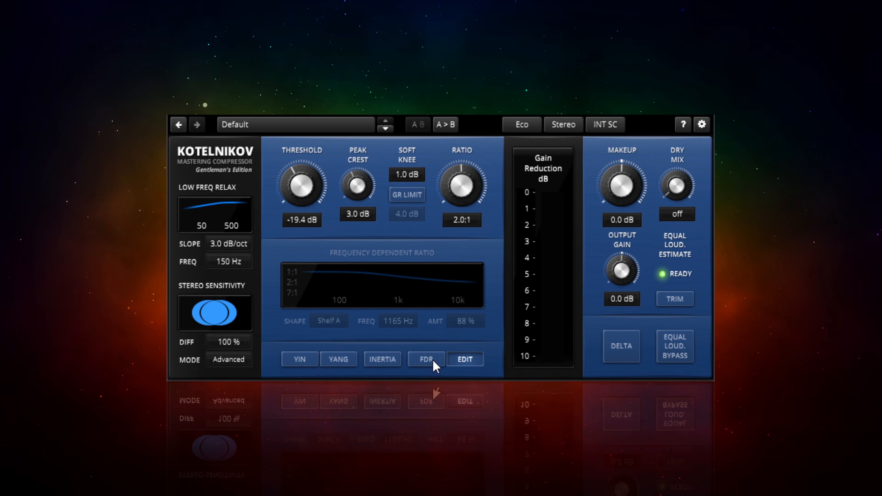
click(463, 361)
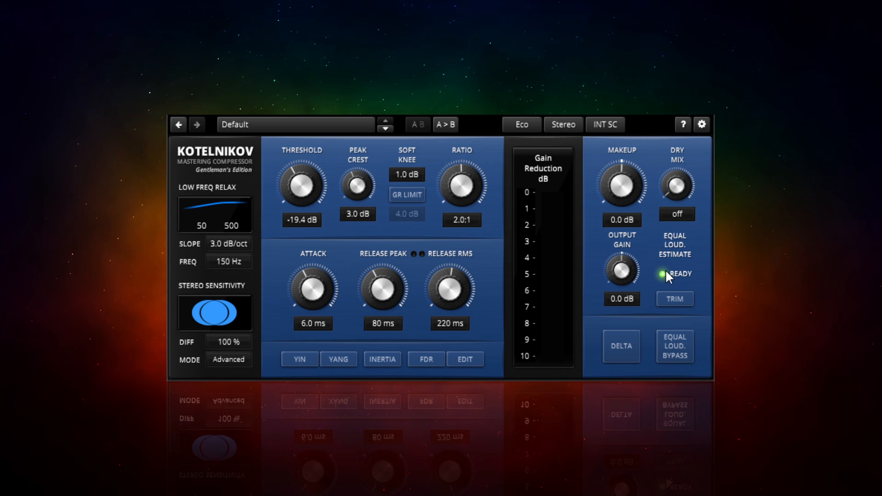
- Try output gains of −4.9 dB, −6.6 dB and 9.9 dB before setting the output gain to 5.3 dB
drag(626, 276, 626, 279)
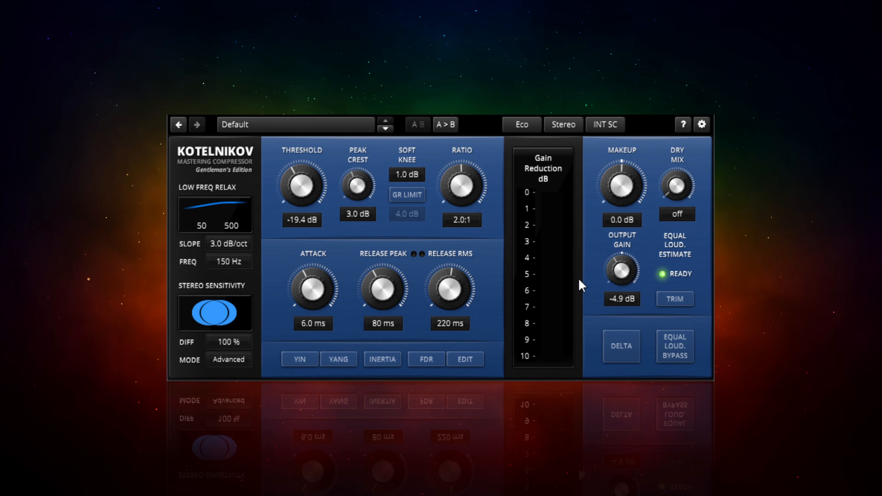
drag(624, 269, 624, 287)
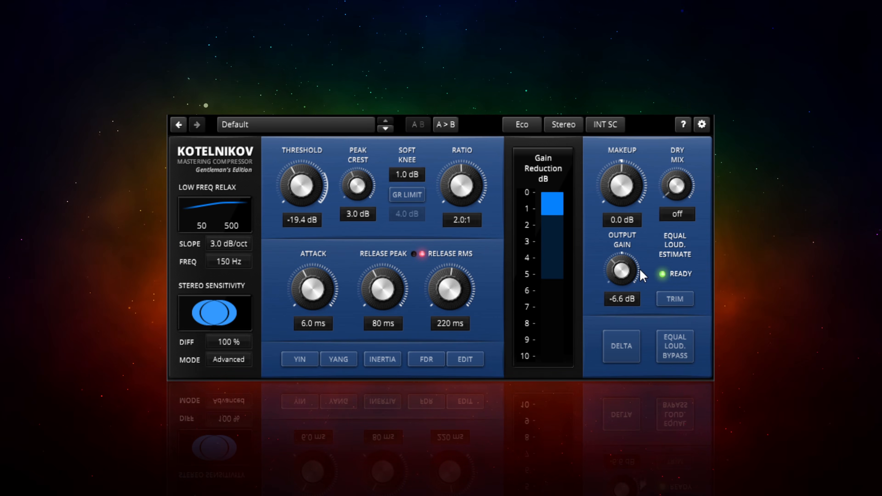
drag(623, 278, 624, 221)
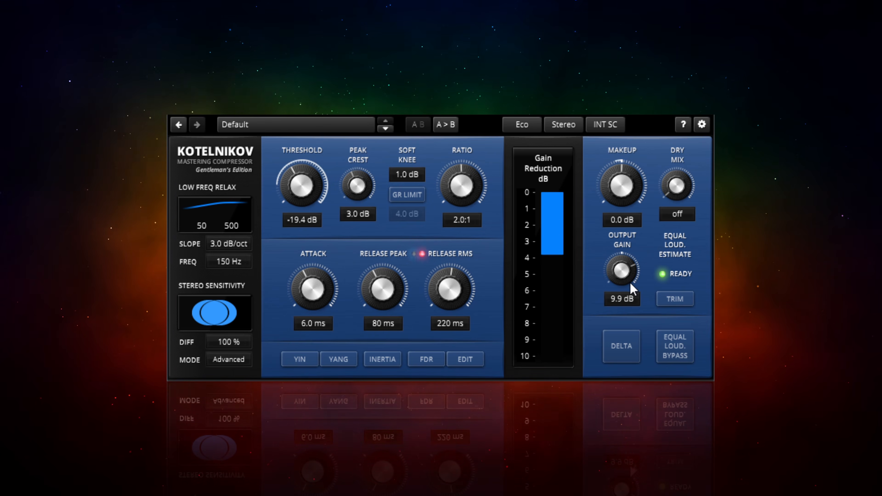
drag(630, 290, 619, 270)
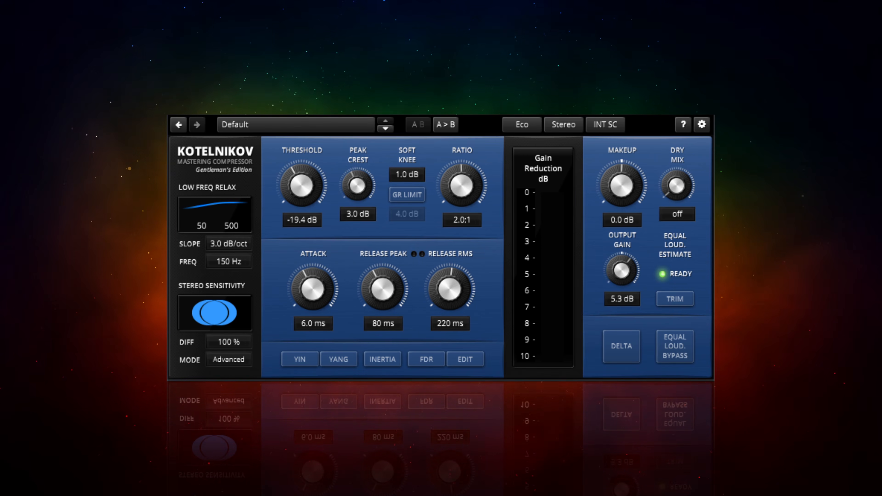
- Trim the output gain to the equal loudness estimate, and trim it again using an updated estimate during playback
click(681, 302)
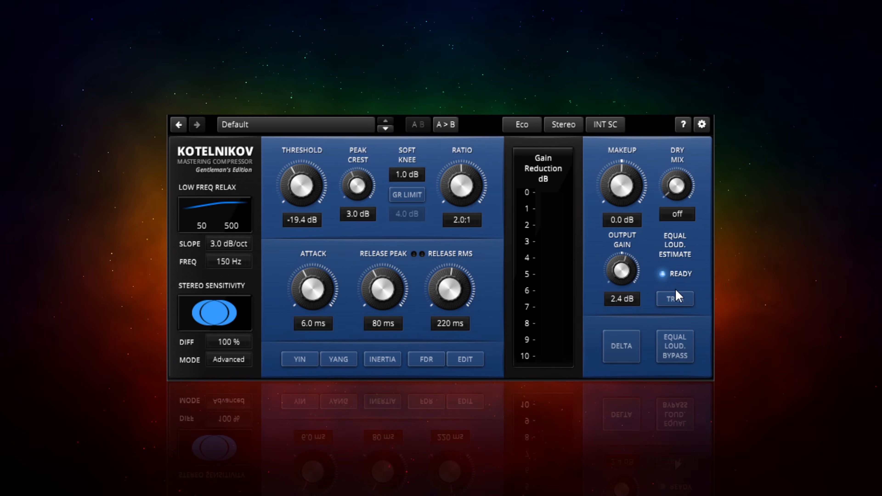
click(684, 289)
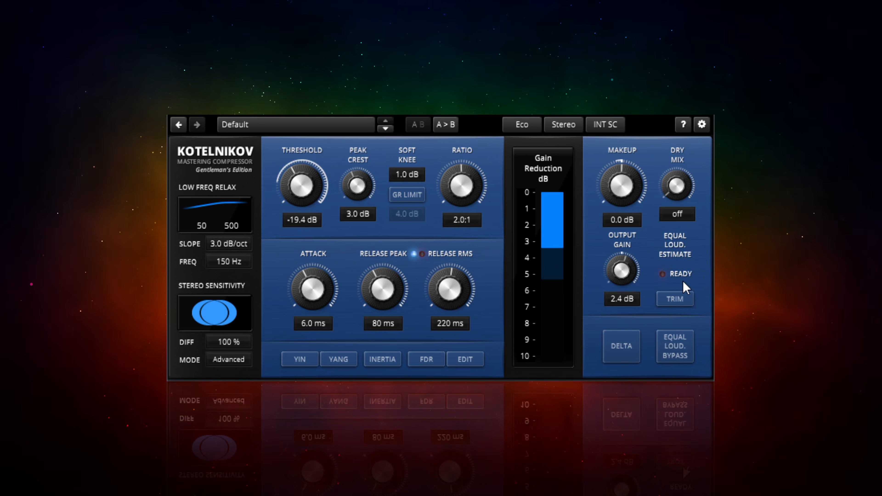
click(676, 300)
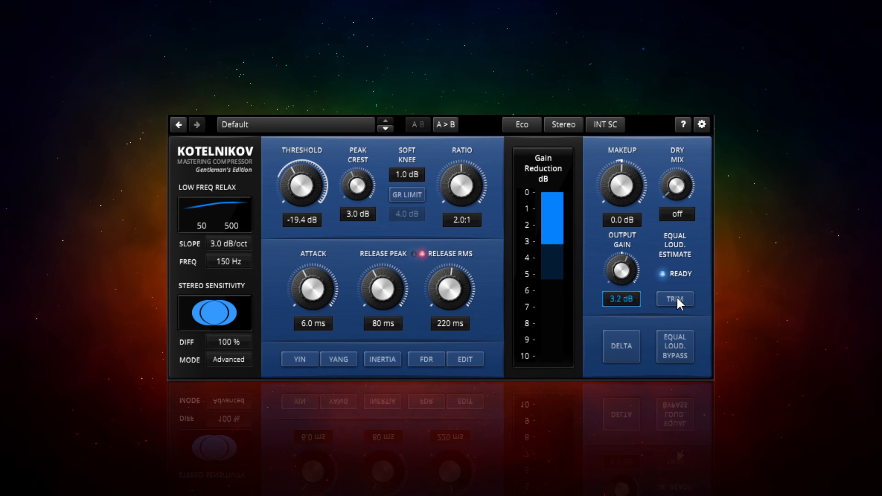